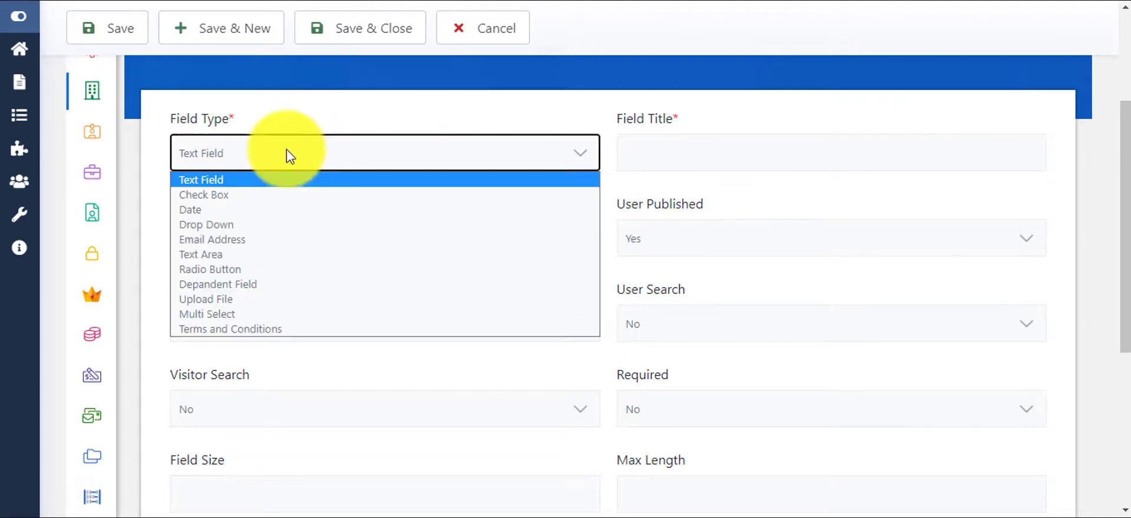
Create a text field titled Company ID for companies, enable Show on listing, and save the user field
left_click(260, 176)
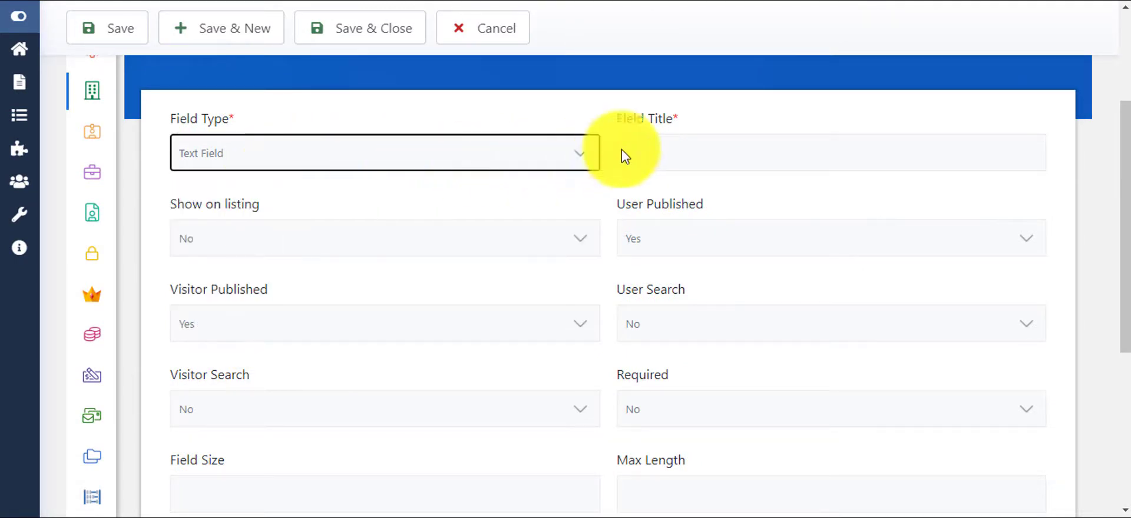
left_click(676, 151)
left_click(663, 195)
left_click(454, 252)
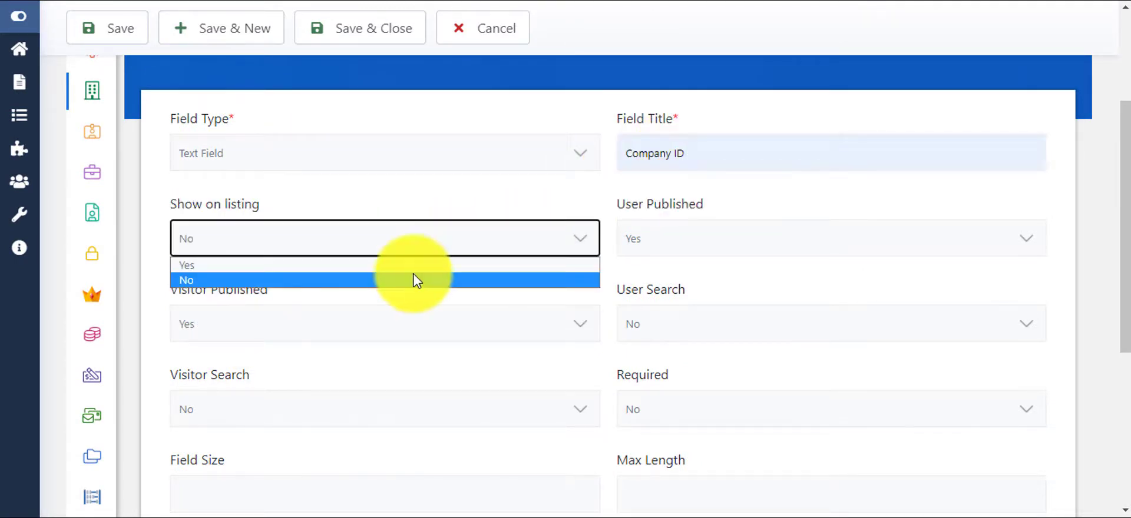
left_click(412, 263)
left_click_drag(1122, 253, 1122, 432)
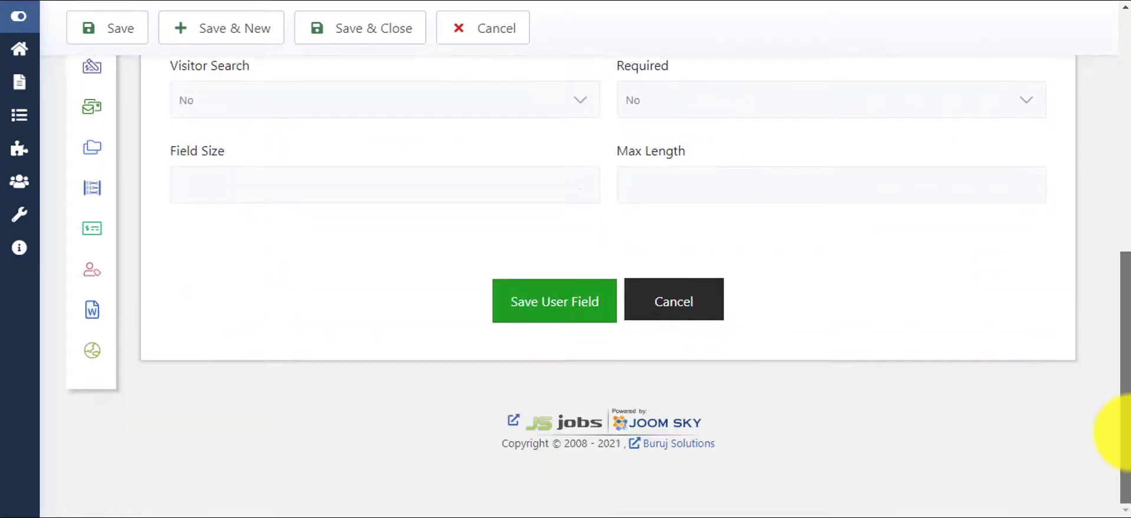
left_click(546, 307)
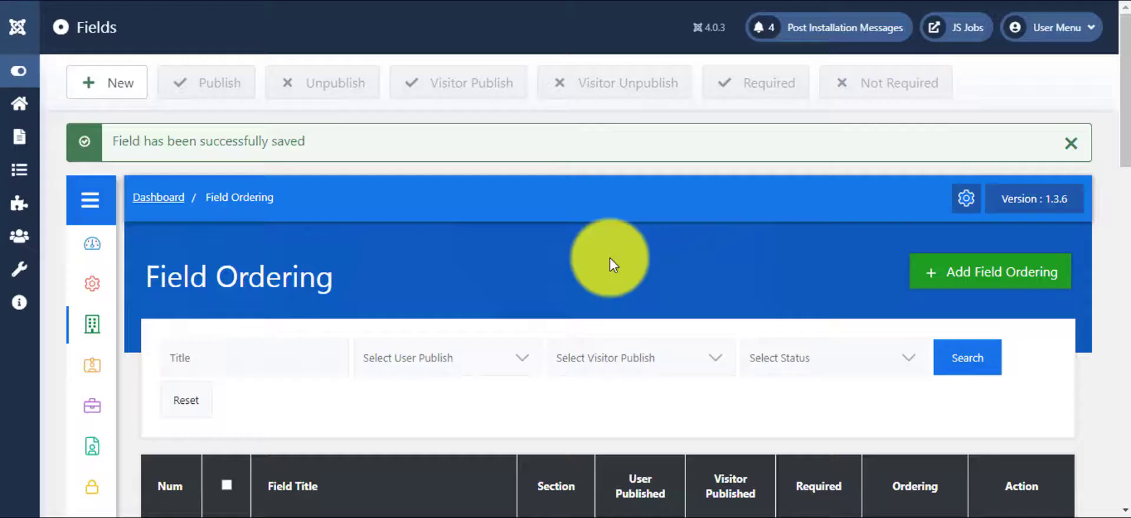
left_click_drag(1122, 97, 1103, 455)
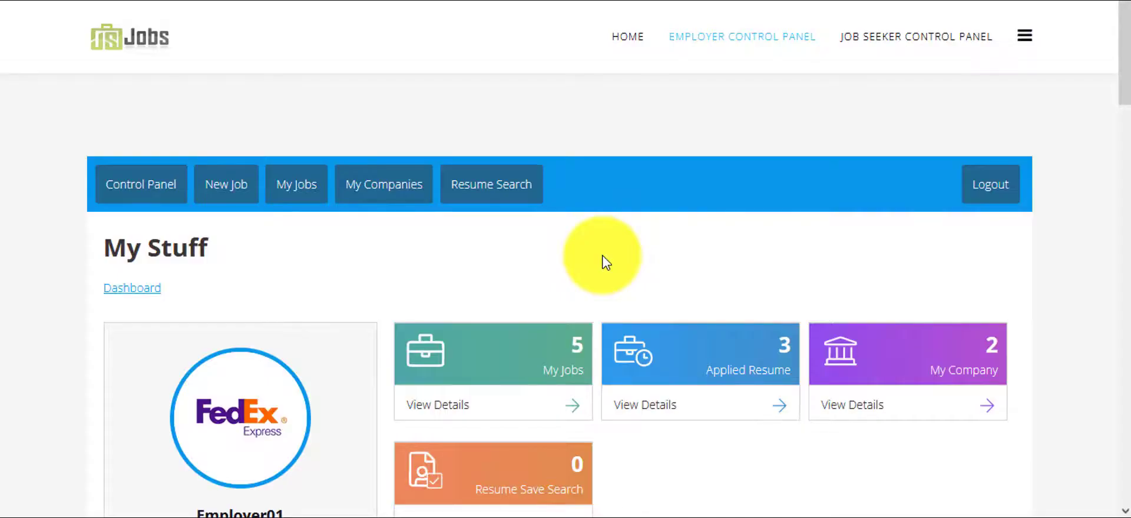
Edit the FedEx company from the employer's company list, fill in its Company ID, and save the company
left_click_drag(1122, 97, 1123, 194)
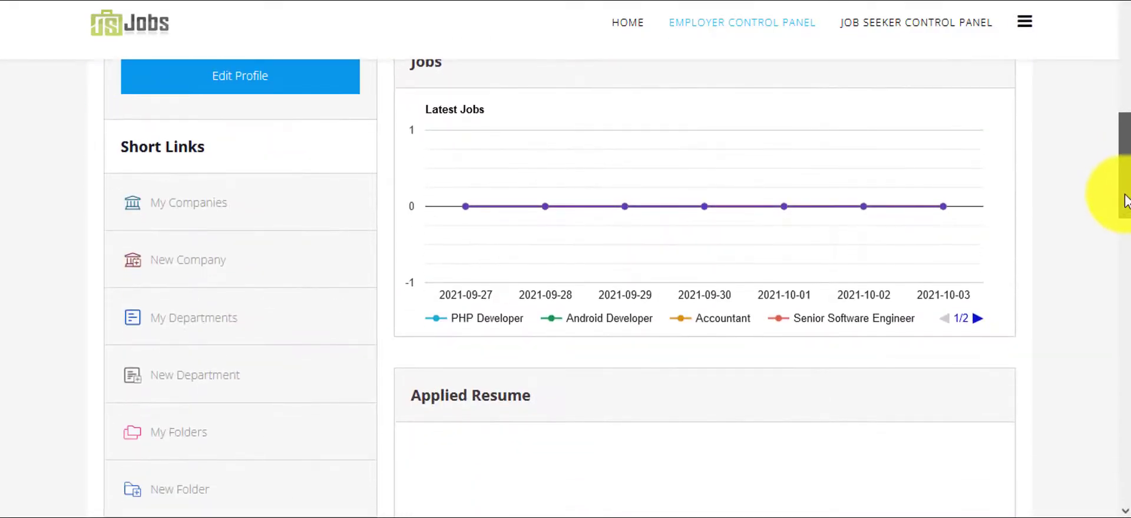
left_click(191, 201)
left_click_drag(1122, 212, 1124, 453)
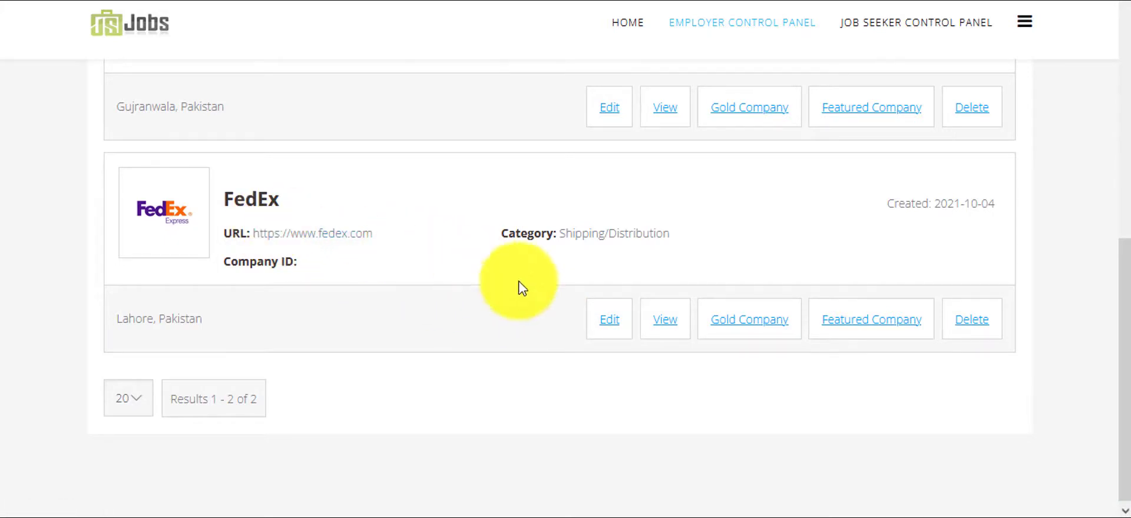
left_click(605, 321)
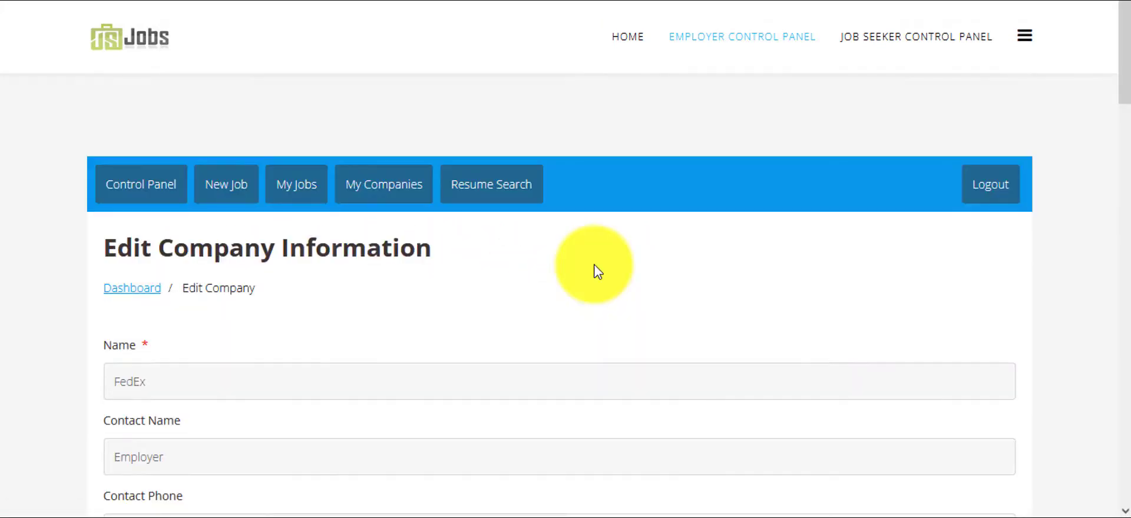
left_click_drag(1121, 46, 1124, 471)
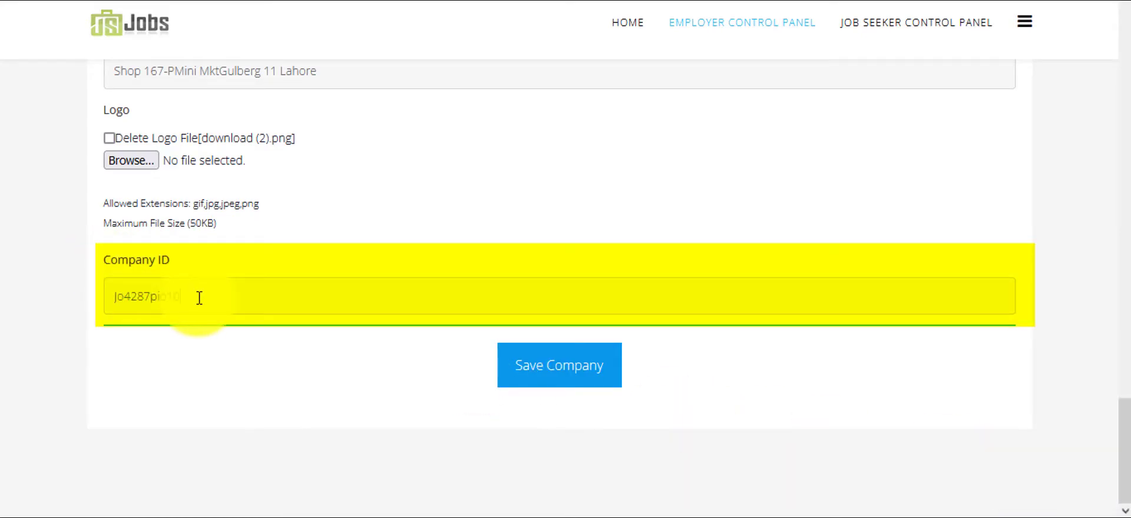
left_click(523, 373)
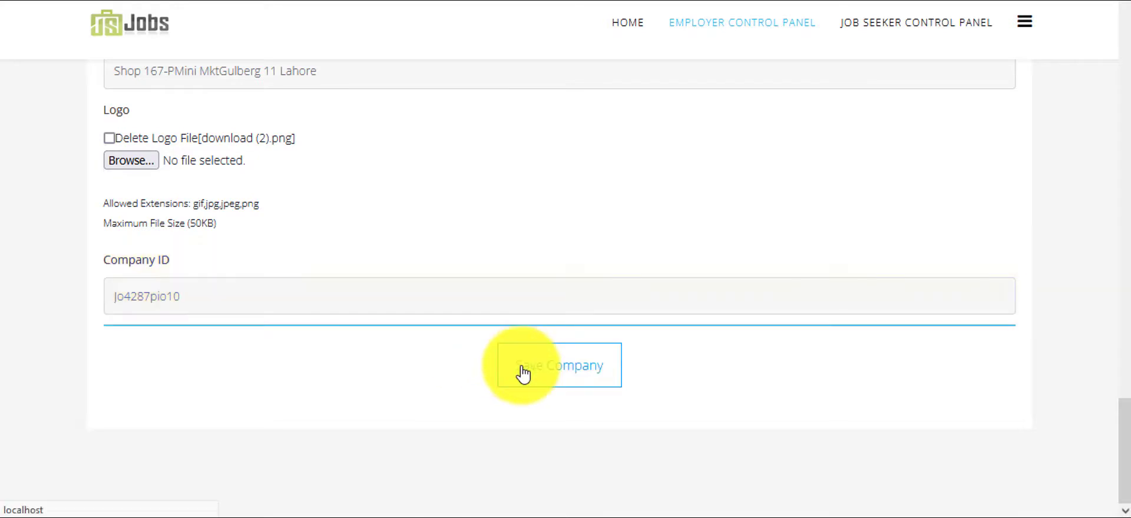
Check the Company ID on the FedEx listing and on the company's detail page
left_click_drag(1122, 176, 1122, 445)
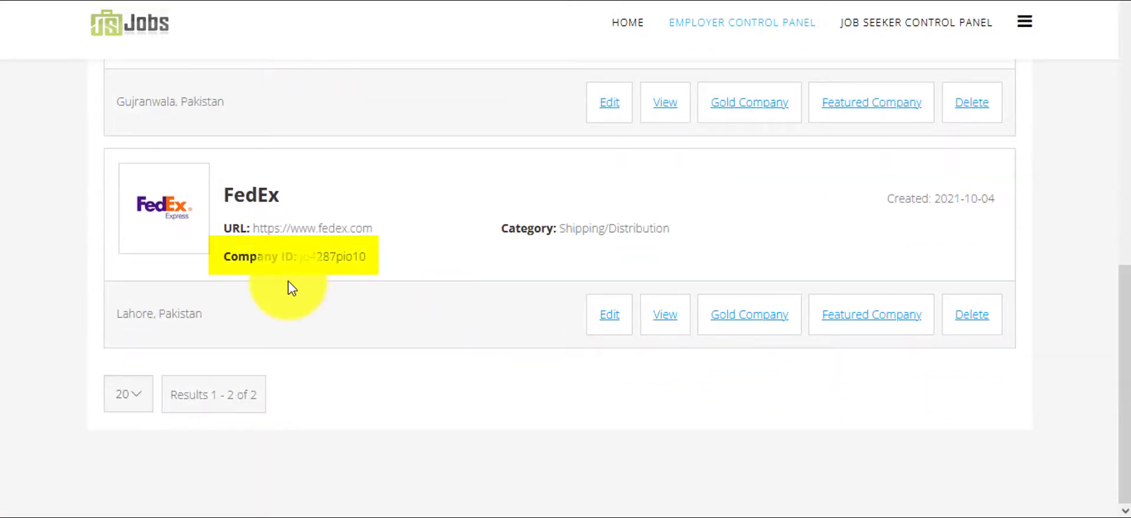
left_click(657, 322)
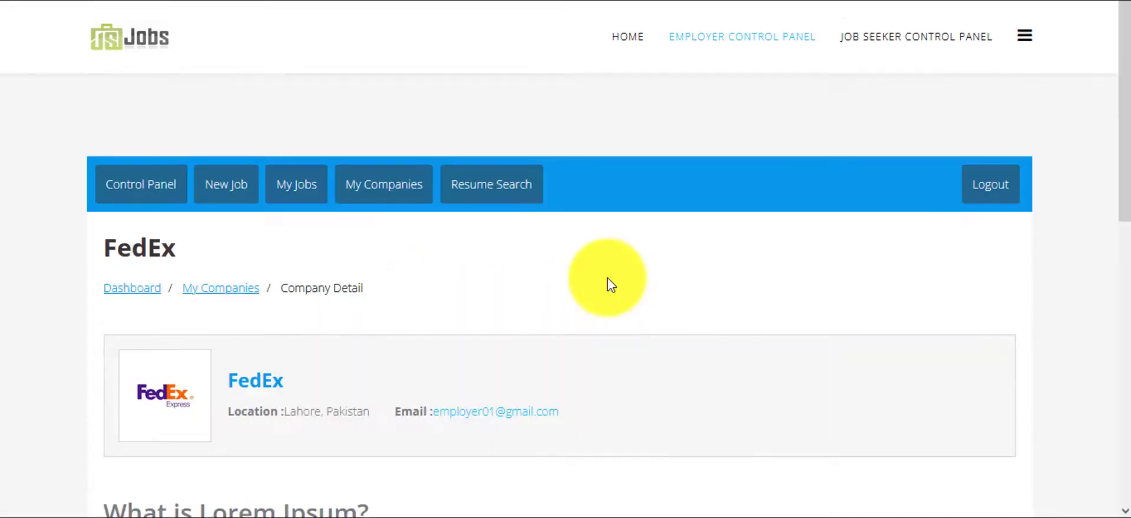
left_click_drag(1117, 169, 1122, 476)
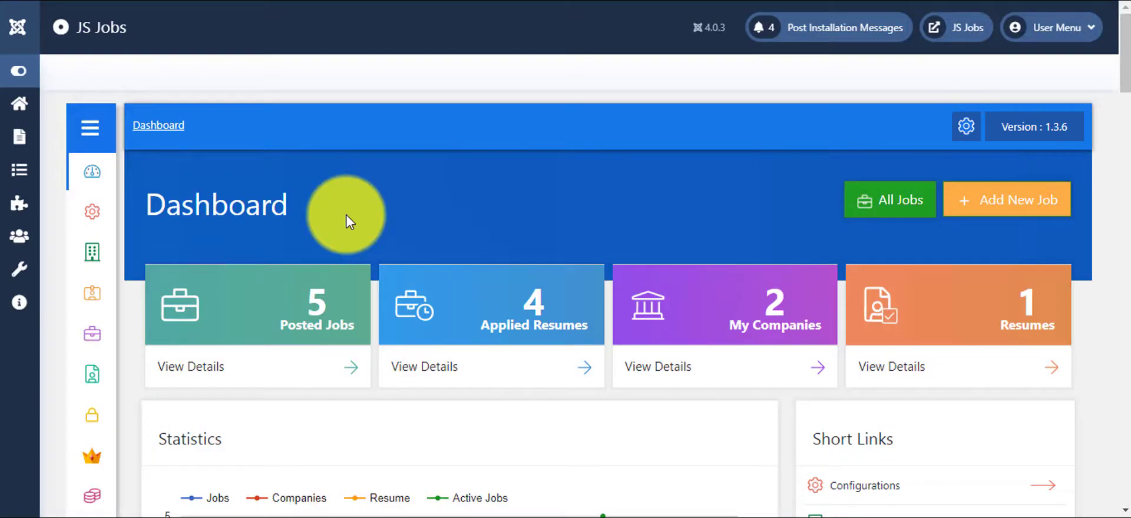
Start a new job field in the administration area with type Drop Down, title Mobile Company and Show on listing set to Yes
mouse_move(71, 336)
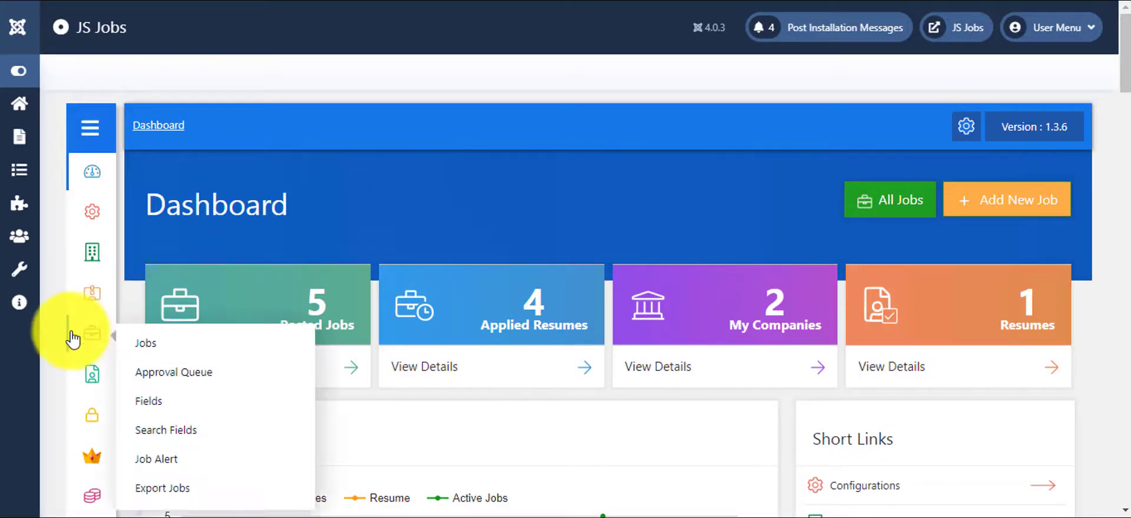
left_click(143, 407)
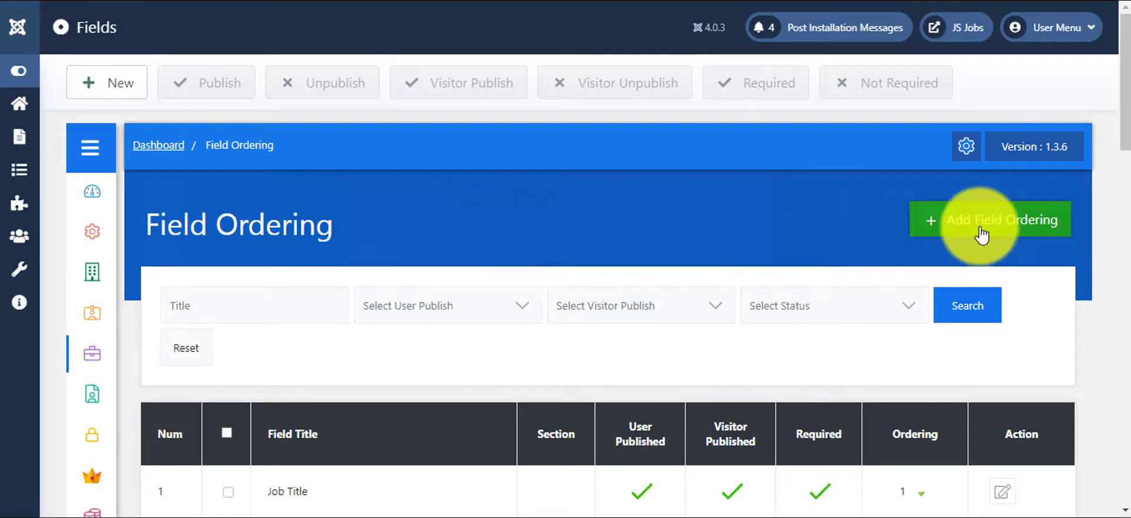
left_click(957, 229)
scroll(1105, 113, "down", 4)
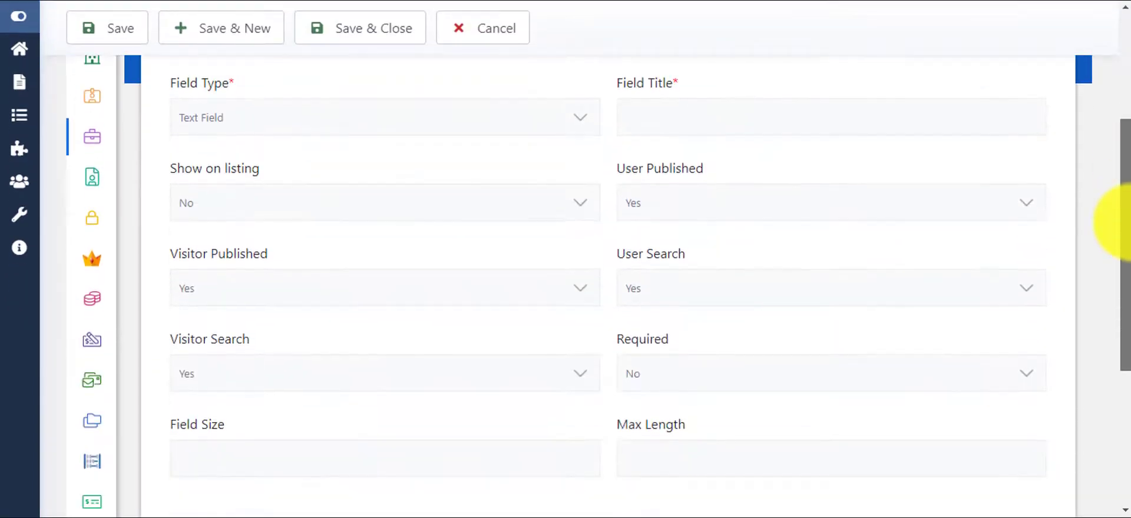
left_click(378, 115)
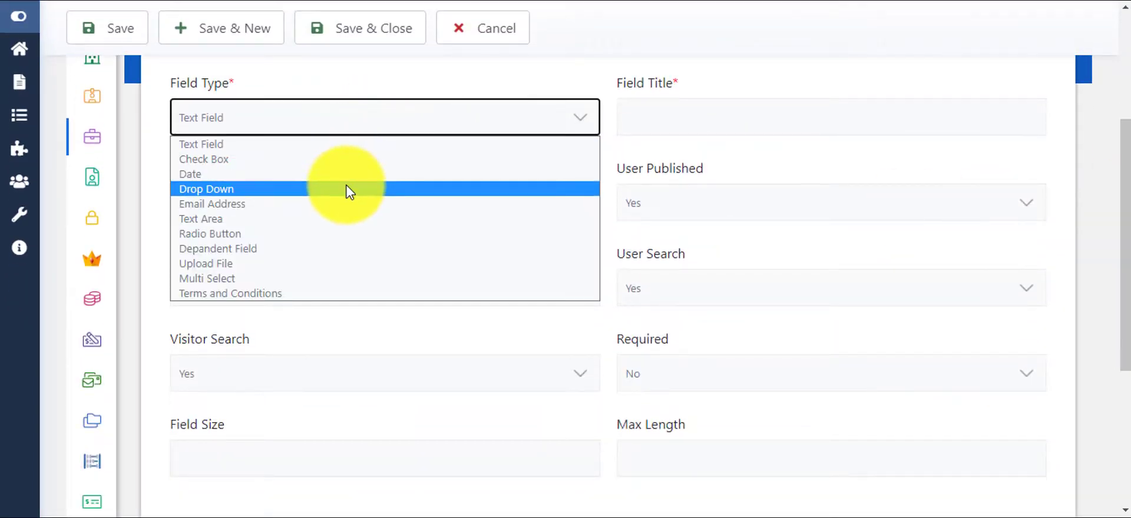
left_click(348, 188)
left_click(663, 126)
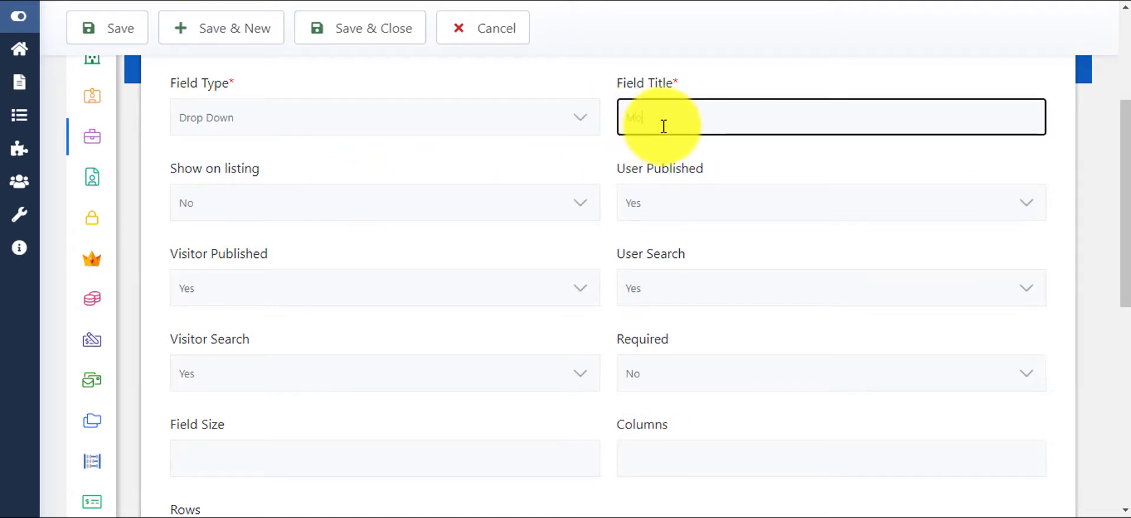
left_click(377, 203)
left_click(351, 242)
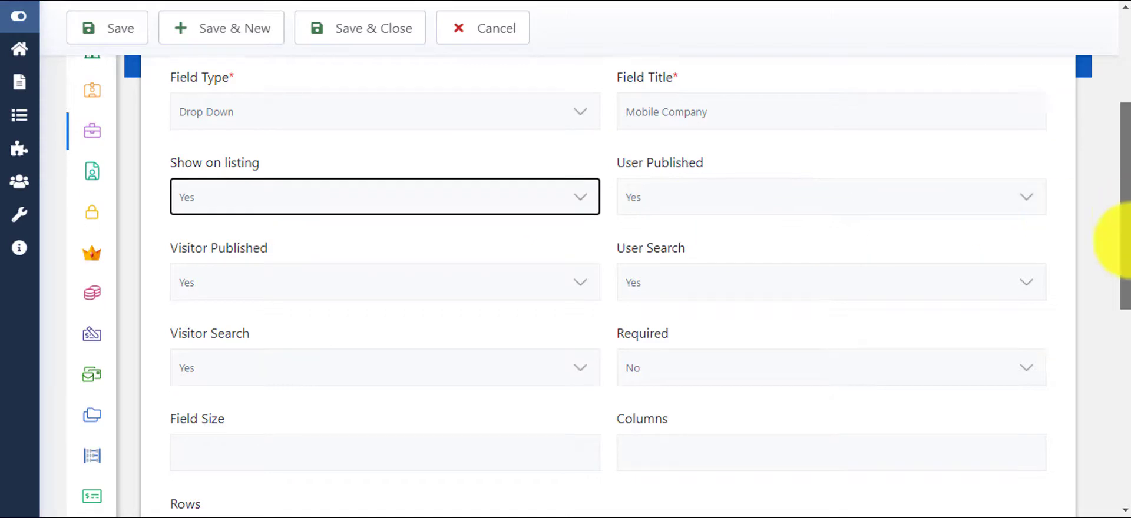
Add the values iPhone, Samsung and Oppo to the Mobile Company drop-down and save the user field
left_click_drag(1123, 315, 1122, 404)
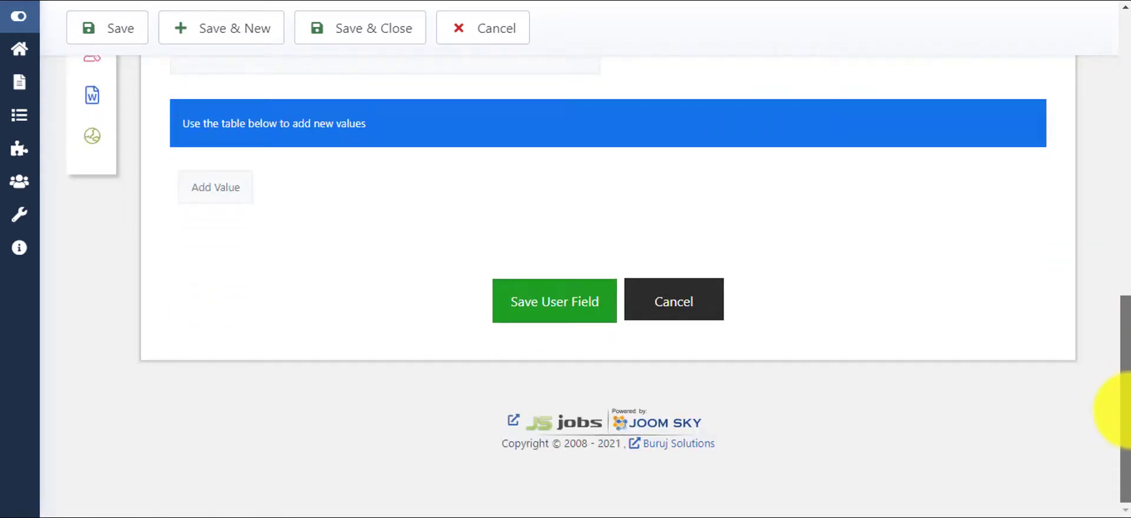
left_click(213, 195)
left_click(539, 186)
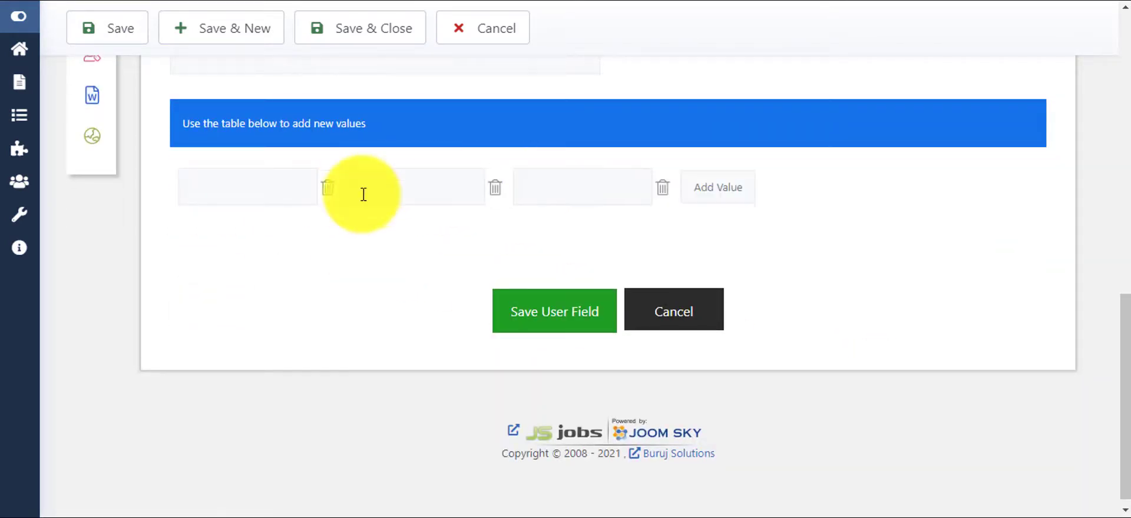
left_click(239, 191)
left_click(410, 188)
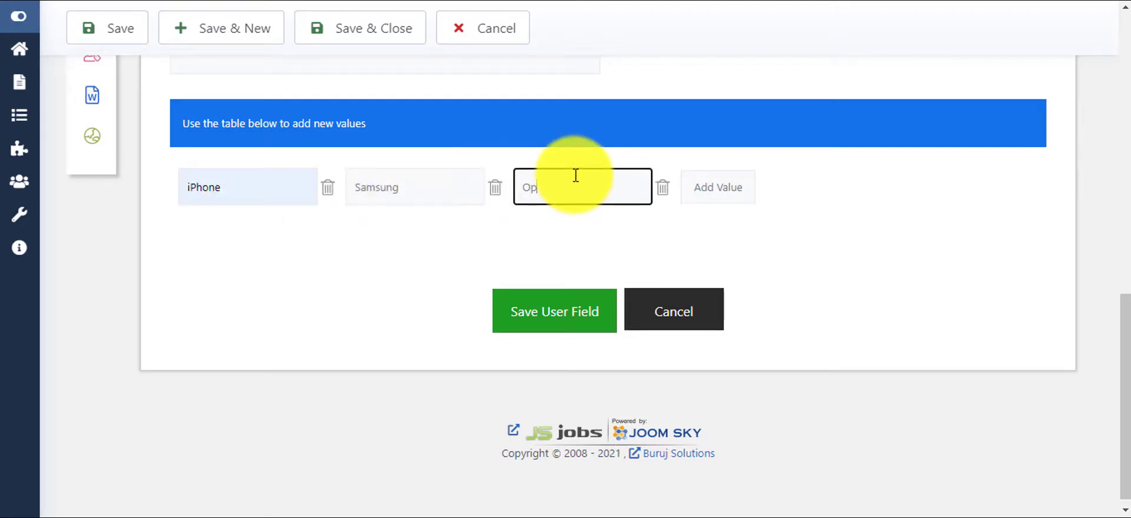
left_click(538, 317)
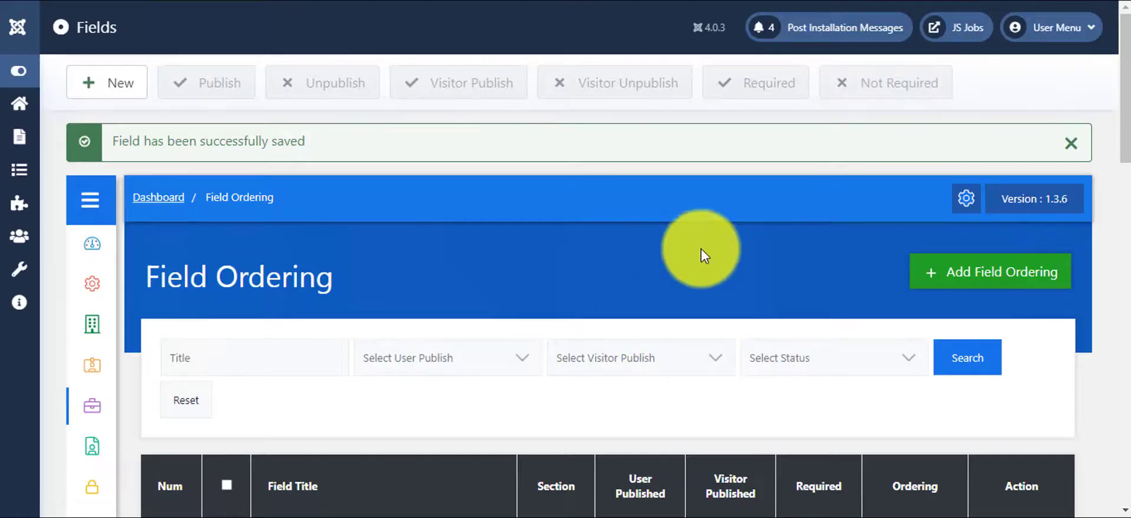
left_click_drag(1123, 71, 1120, 433)
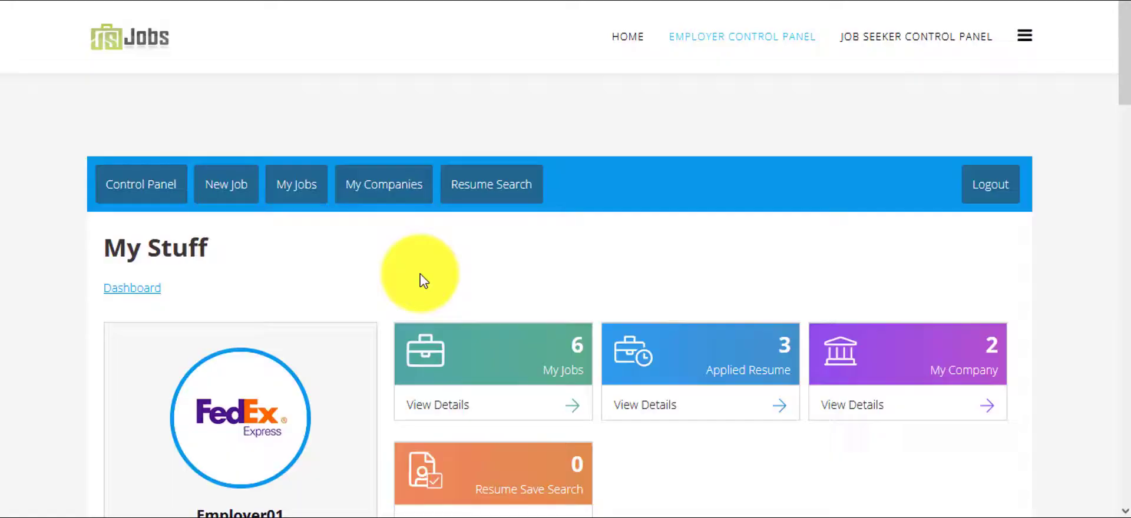
Edit the Customer Support Officer job from the employer's job list, set Mobile Company to iPhone, and save the job
left_click(287, 194)
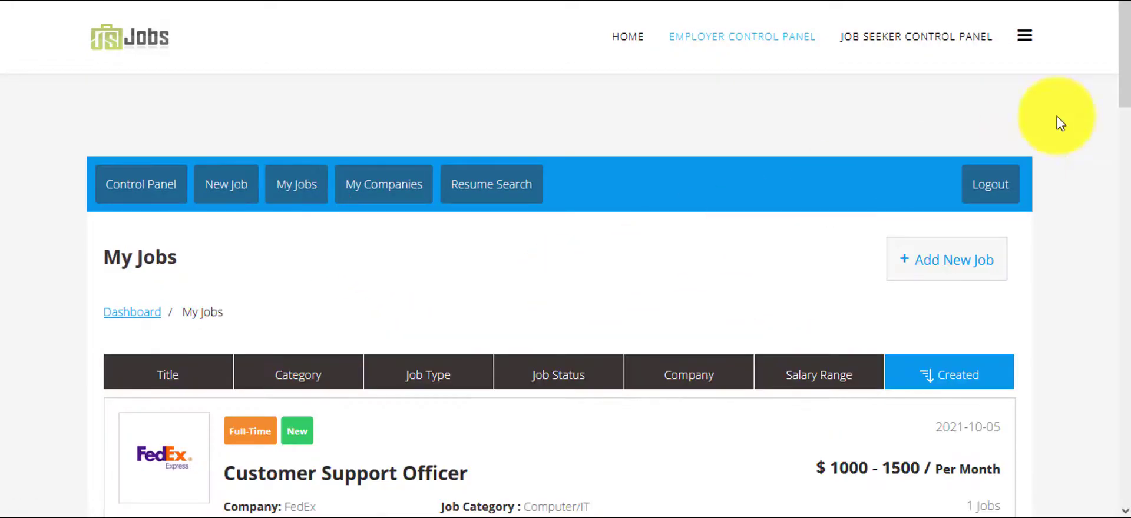
left_click_drag(1122, 79, 1116, 145)
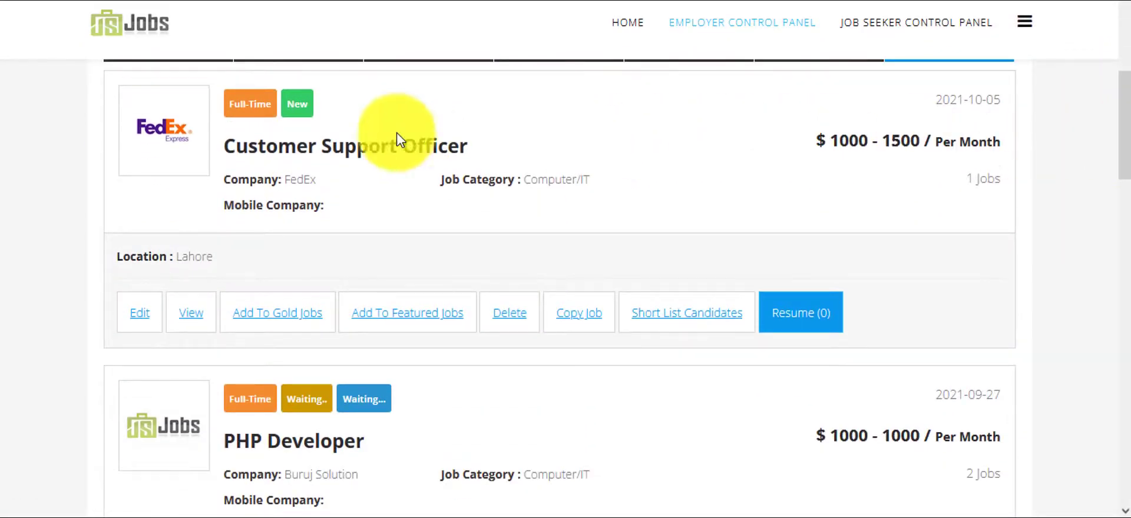
left_click(140, 315)
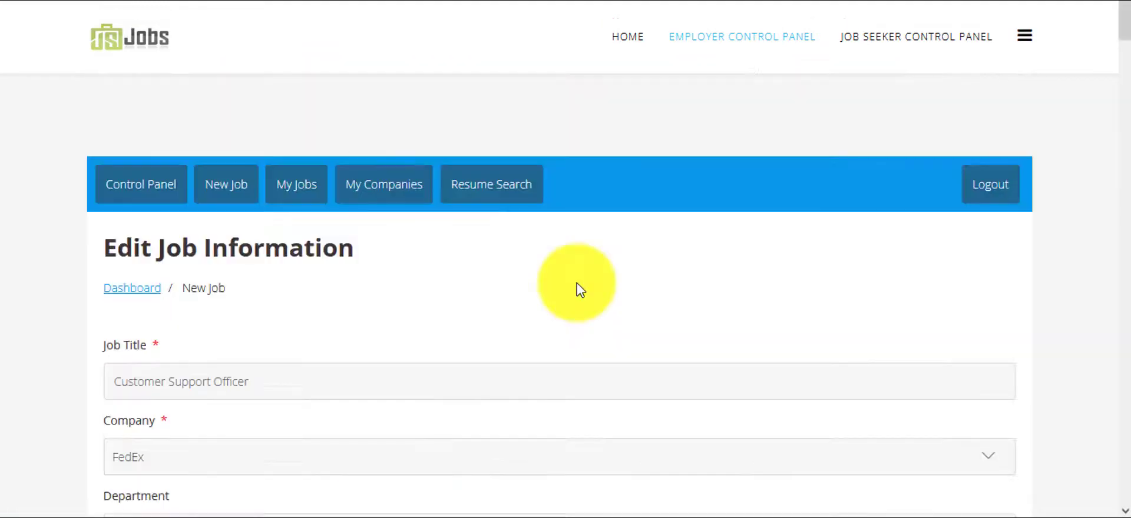
left_click_drag(1122, 35, 1119, 486)
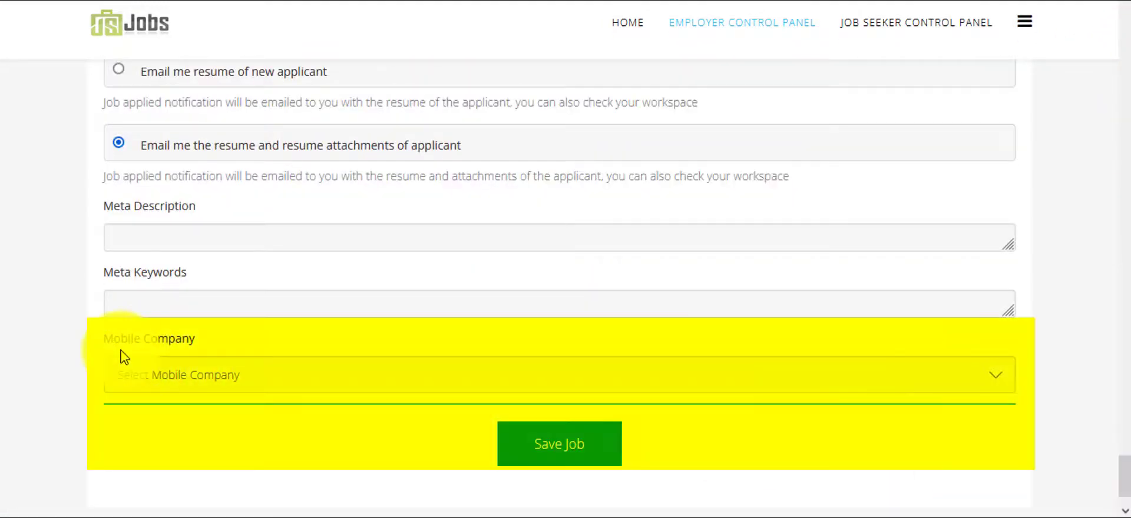
left_click(277, 386)
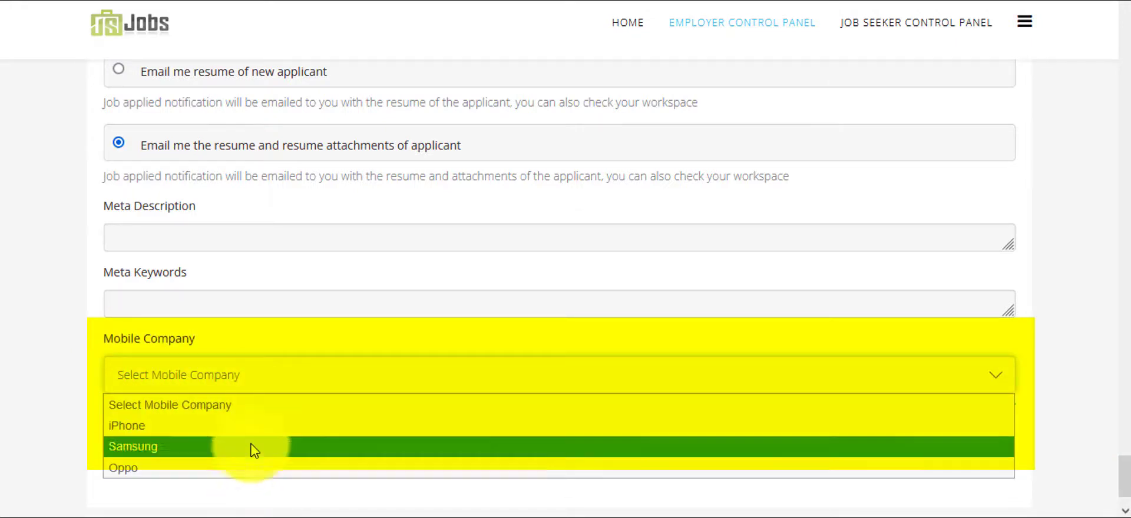
left_click(252, 429)
left_click(560, 455)
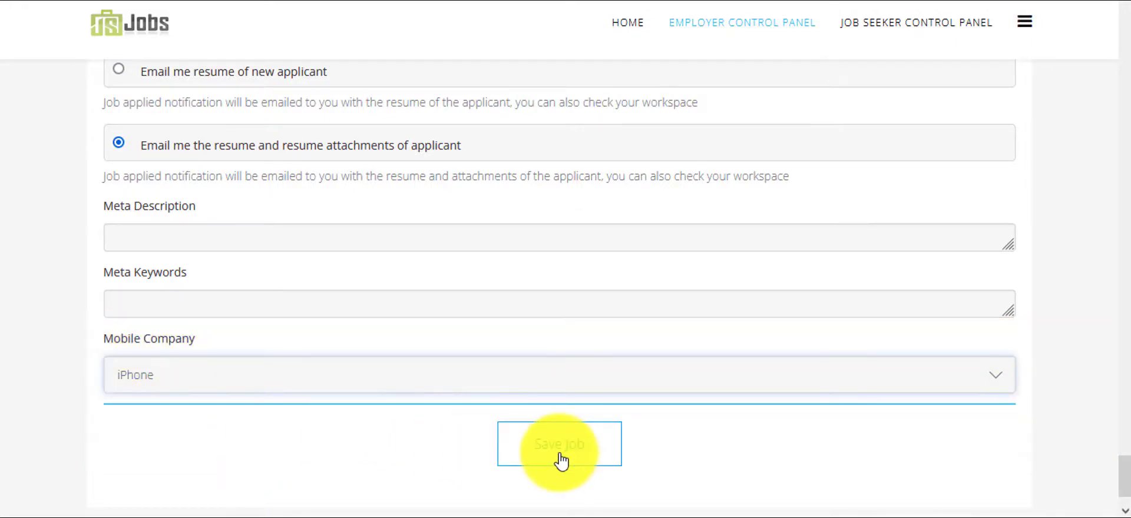
left_click_drag(1123, 30, 1122, 112)
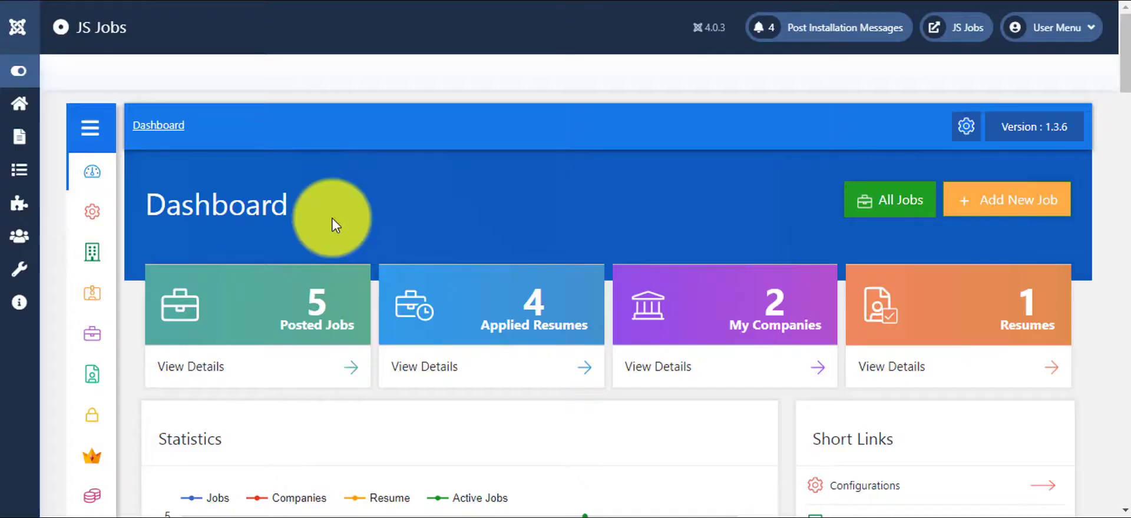
Start a new job field in the administration area with type Depandent Field and Mobile Company as its parent field
mouse_move(85, 339)
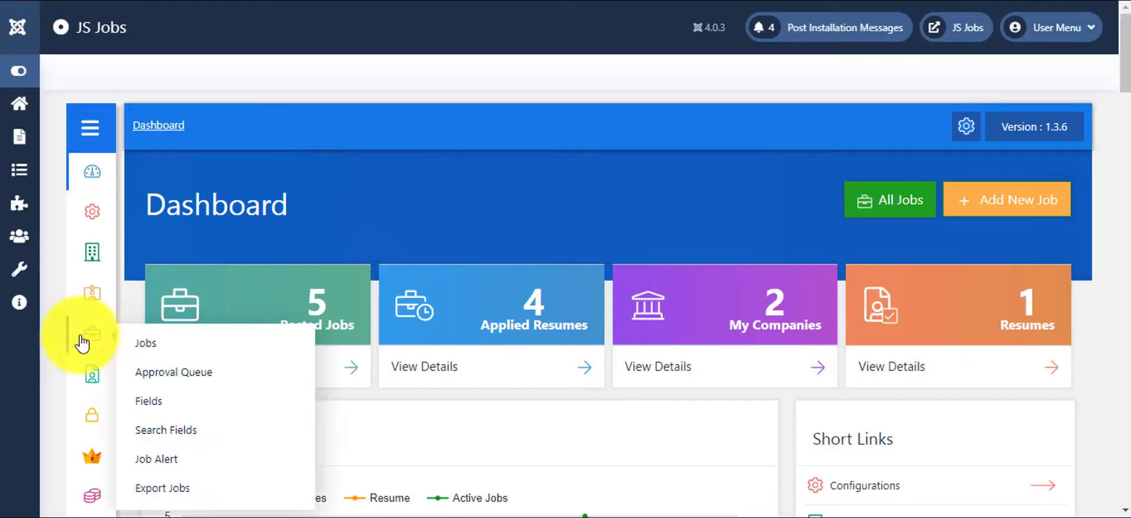
left_click(152, 403)
left_click(954, 227)
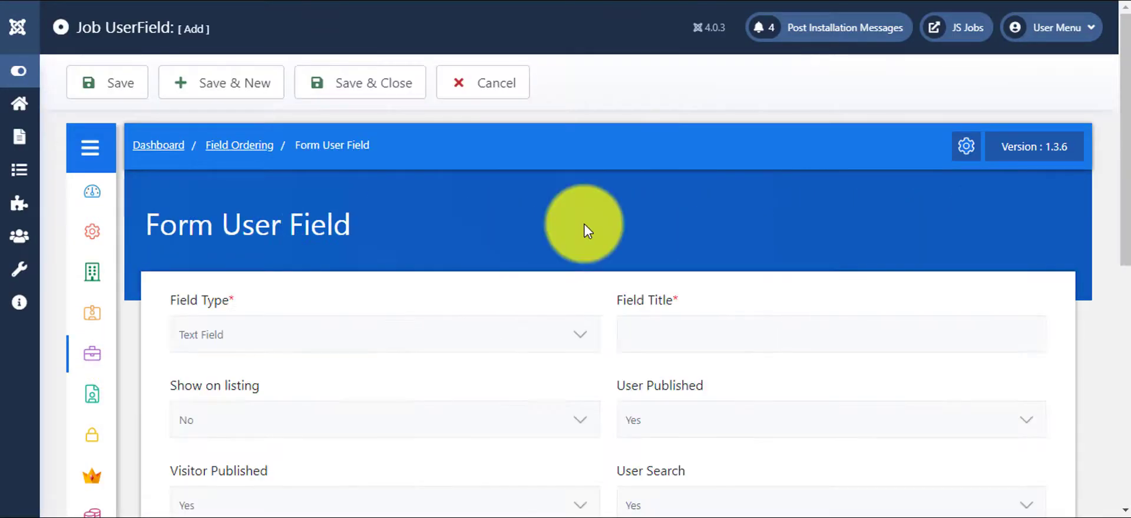
scroll(1110, 295, "down", 4)
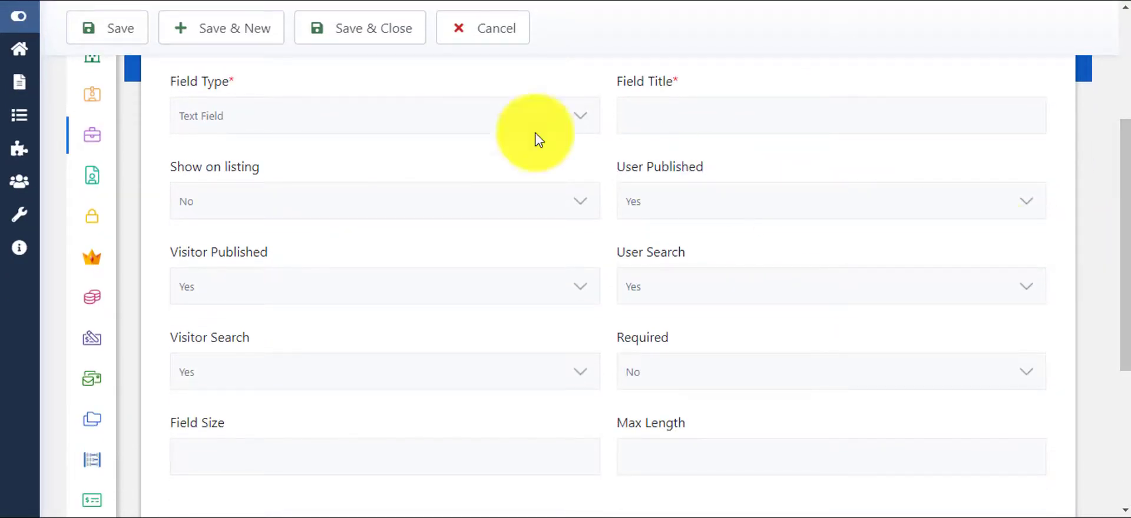
left_click(354, 116)
left_click(312, 249)
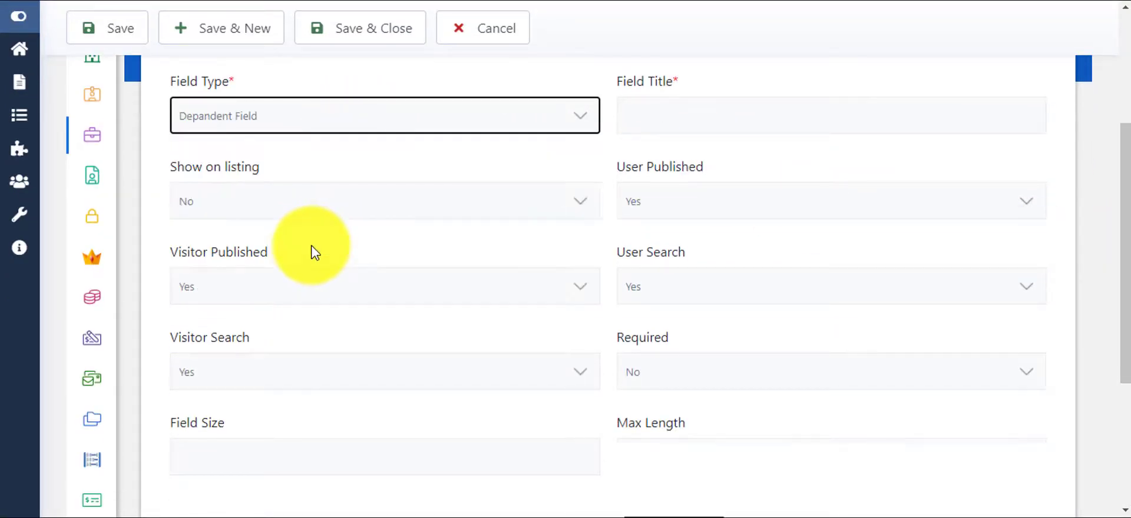
left_click(724, 121)
left_click(699, 169)
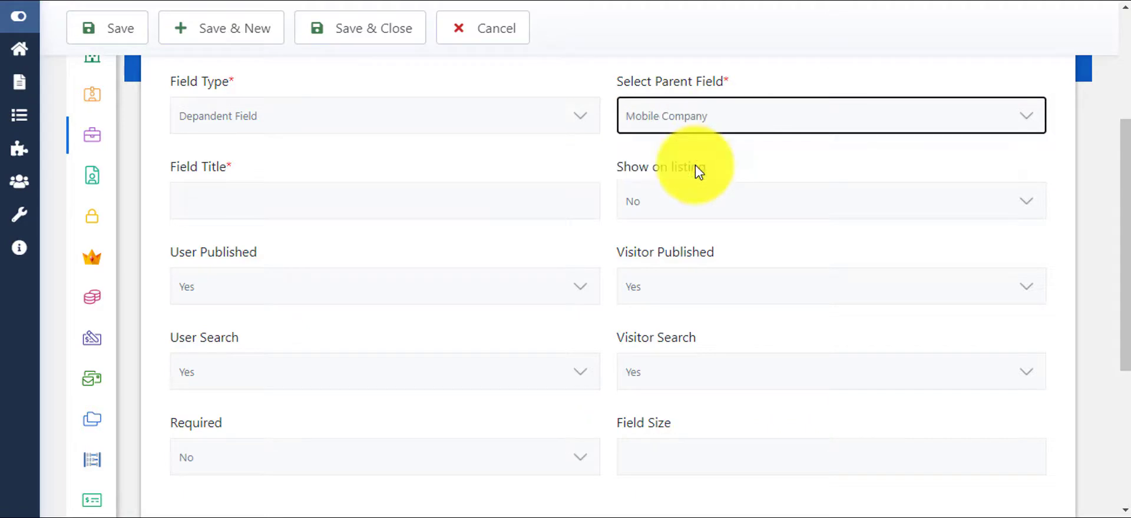
Title the dependent field Phone and set Show on listing to Yes
left_click(424, 200)
left_click(294, 270)
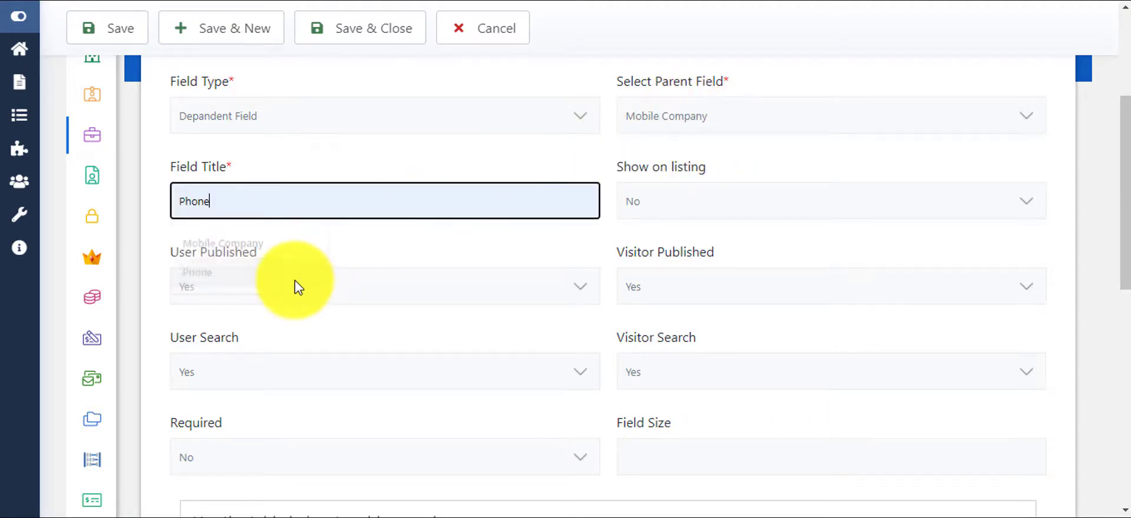
left_click(626, 209)
left_click(638, 229)
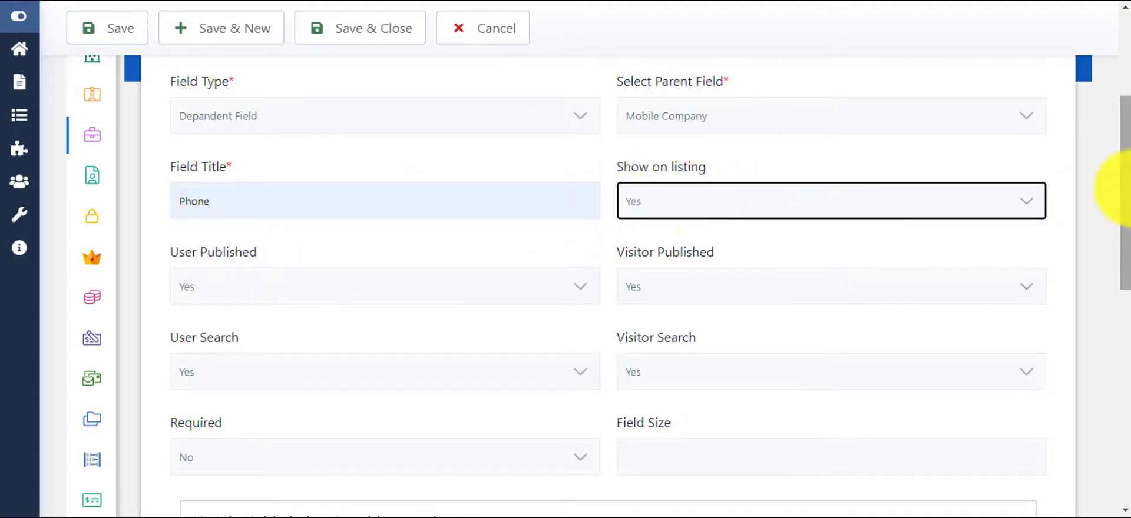
Add iPhone 13 Pro and iPhone 13 Pro Max as values for iPhone, and Samsung S10 and Samsung S10 Plus for Samsung
scroll(1119, 277, "down", 4)
left_click_drag(1122, 286, 1110, 354)
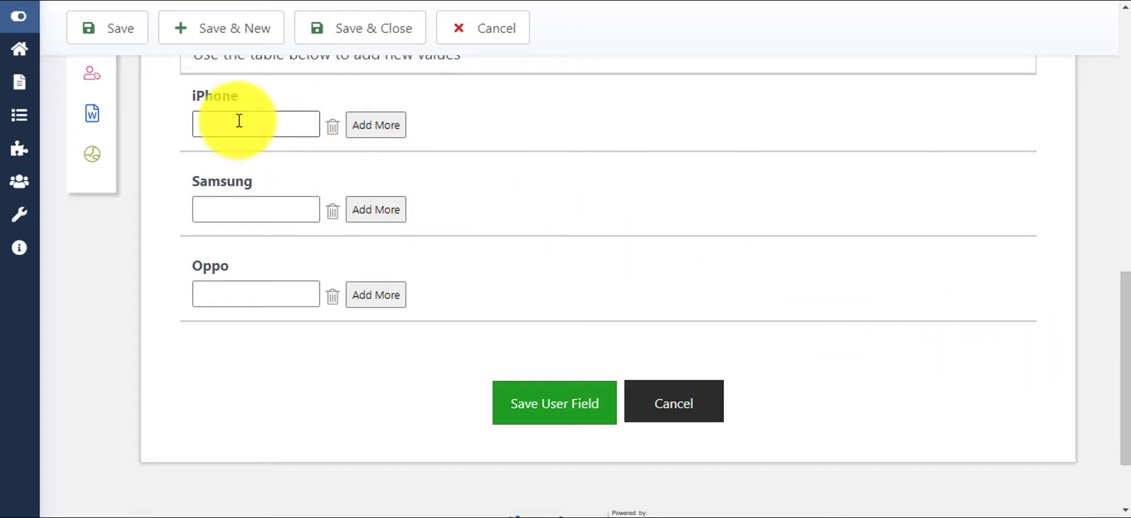
left_click(389, 127)
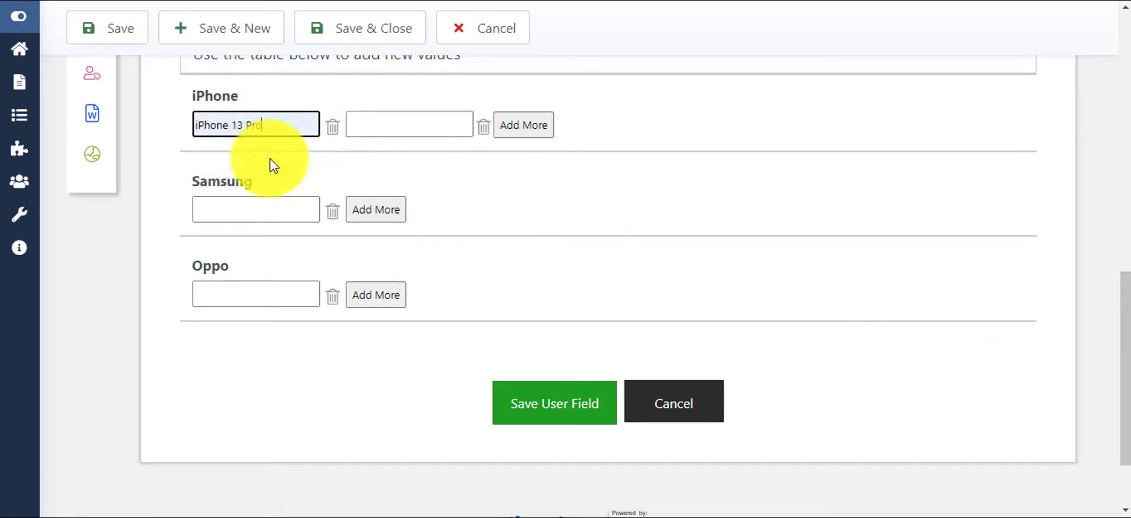
left_click(414, 124)
left_click(398, 162)
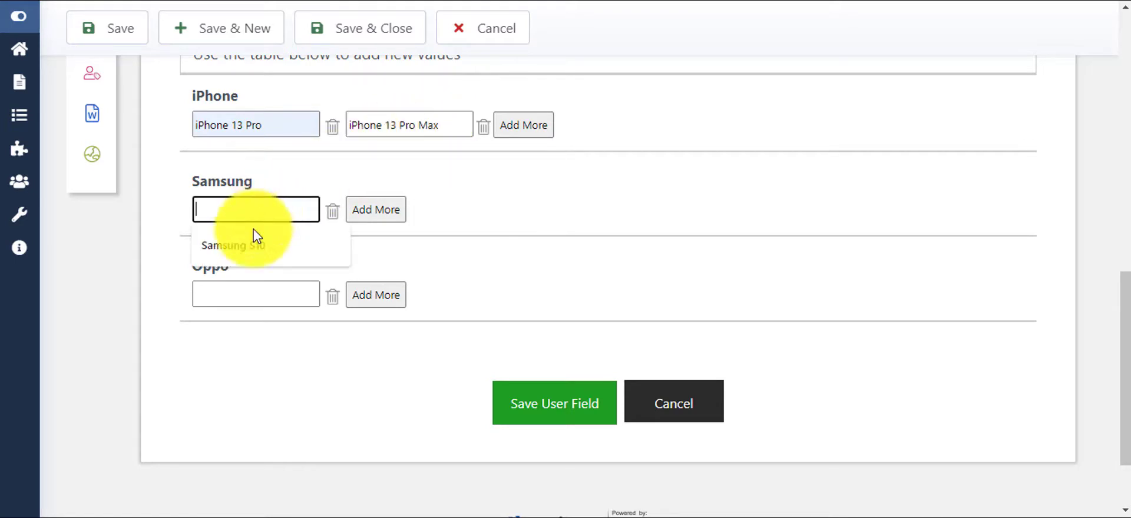
left_click(375, 209)
left_click(386, 239)
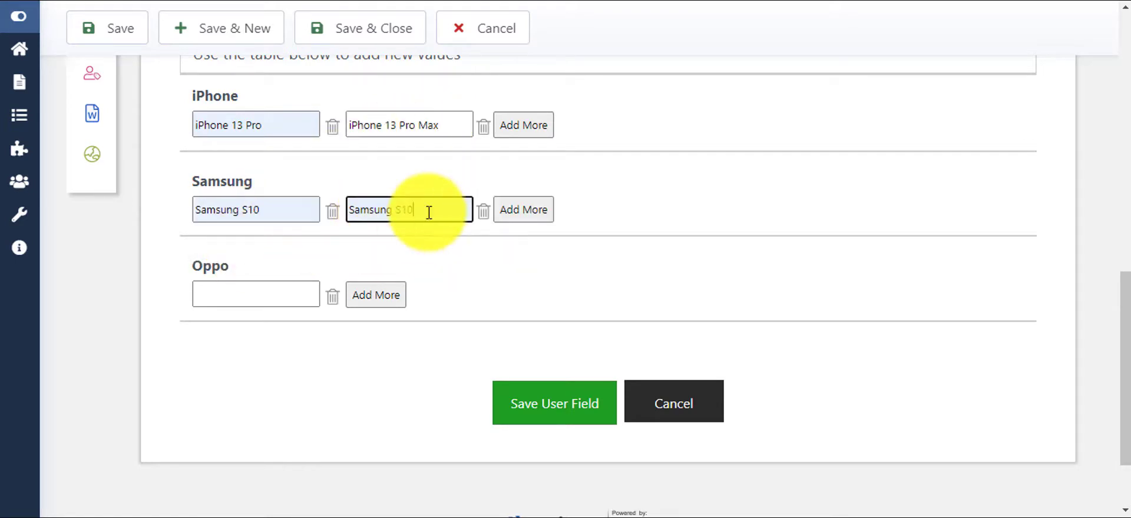
Add Oppo Find X2 and Oppo Find X2 Pro as values for Oppo and save the user field
left_click(275, 296)
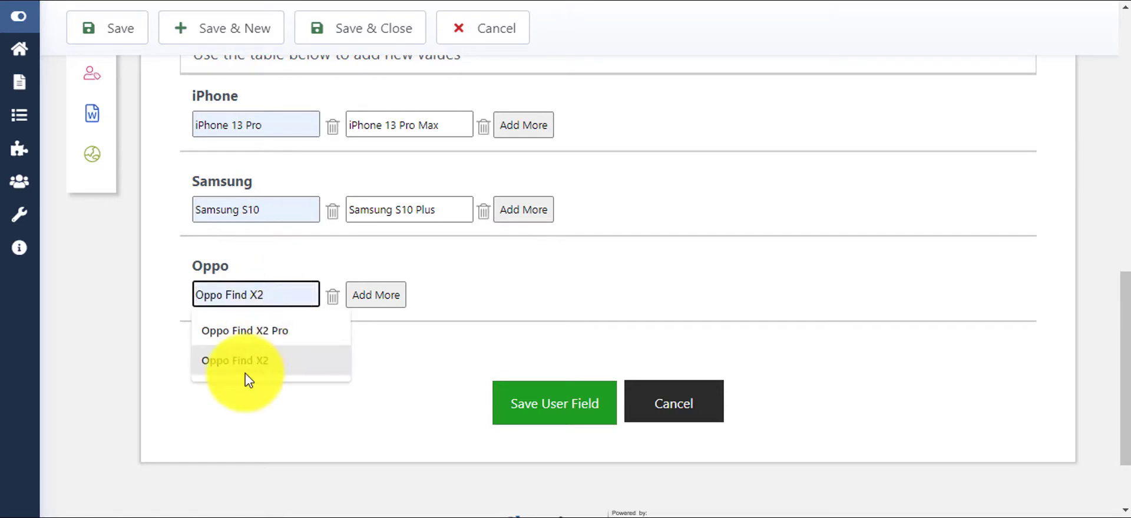
left_click(383, 295)
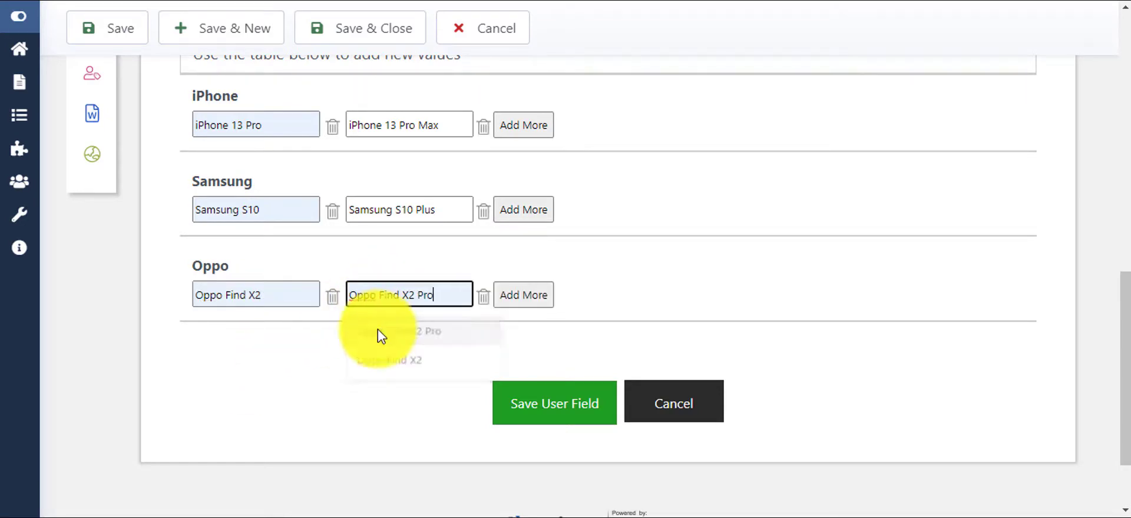
left_click(556, 405)
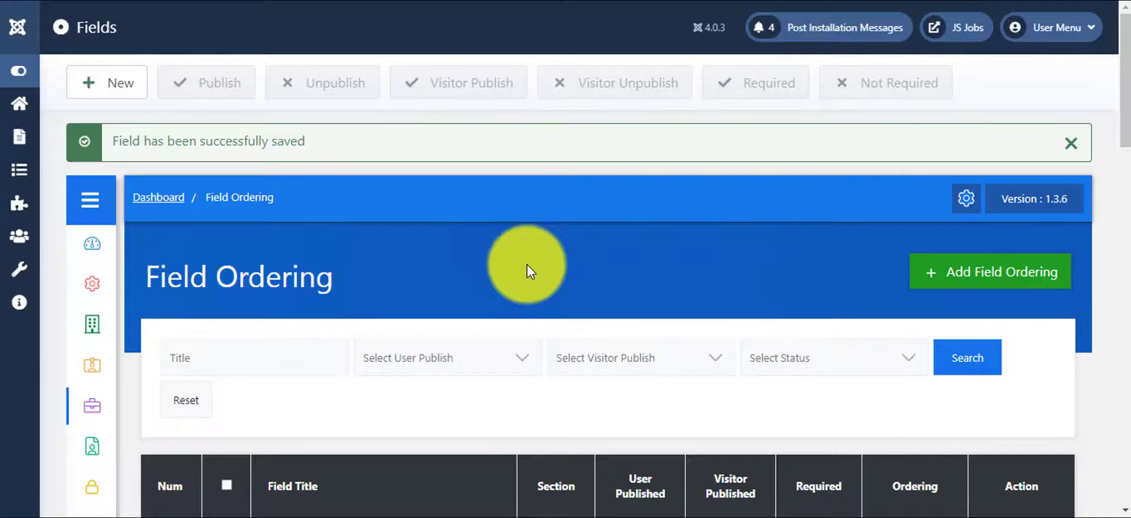
Check the new Phone field on the second page of the job field list
left_click_drag(1122, 168, 1116, 506)
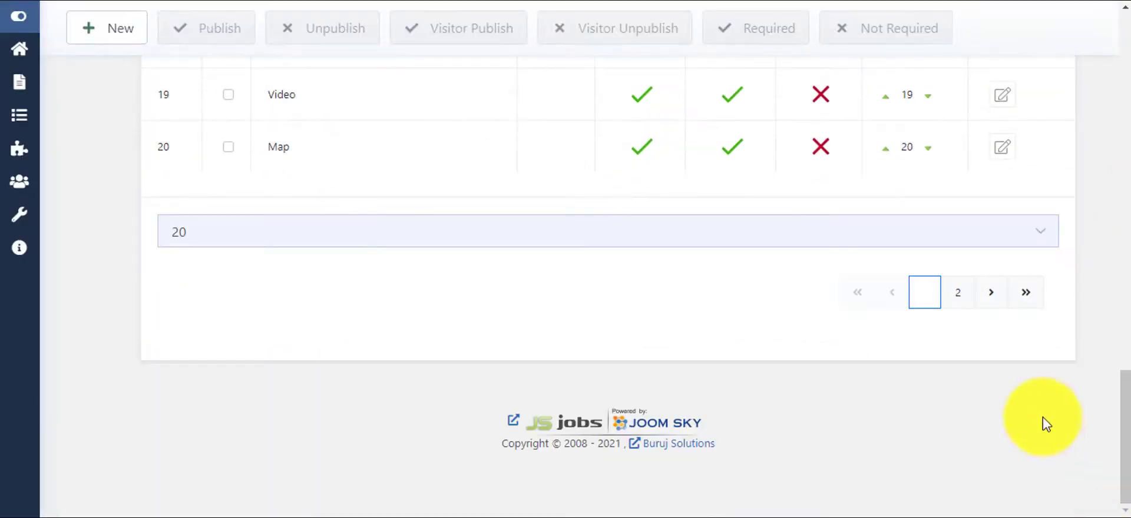
left_click(959, 298)
left_click_drag(1115, 140, 1123, 480)
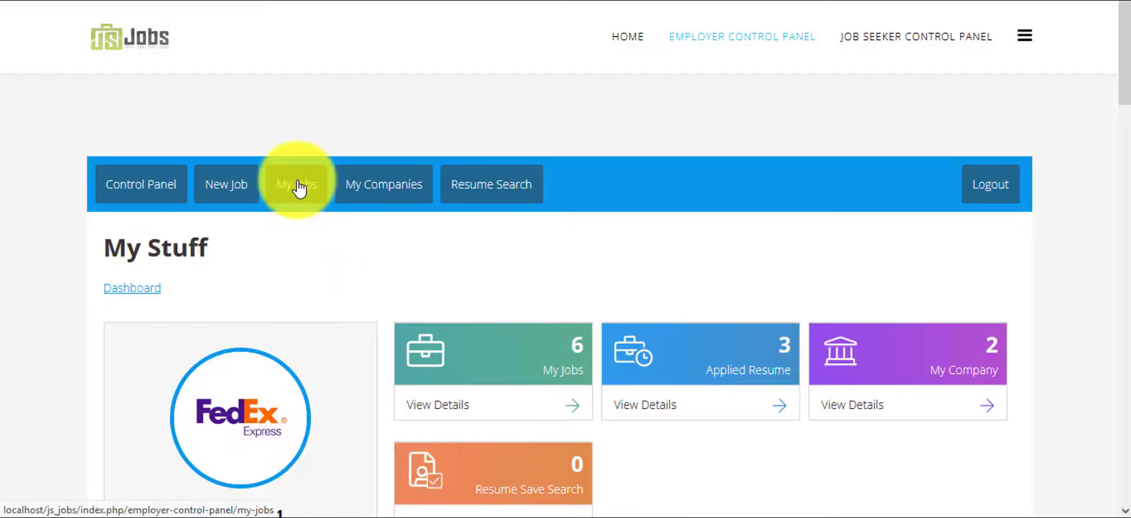
Open the Customer Support Officer job for editing from the employer's job list and go to its custom fields
left_click(299, 189)
left_click_drag(1121, 63, 1128, 126)
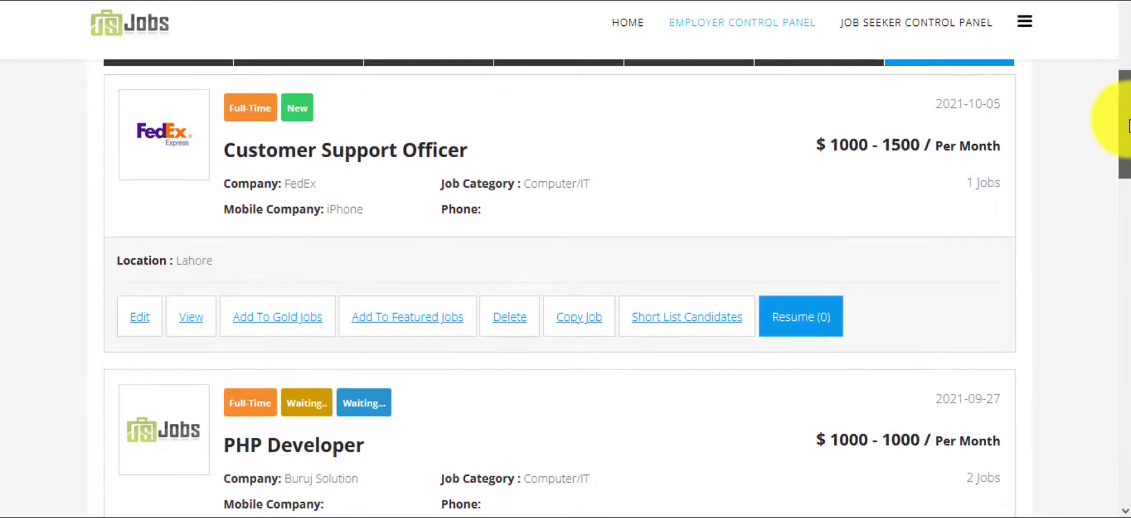
left_click(143, 321)
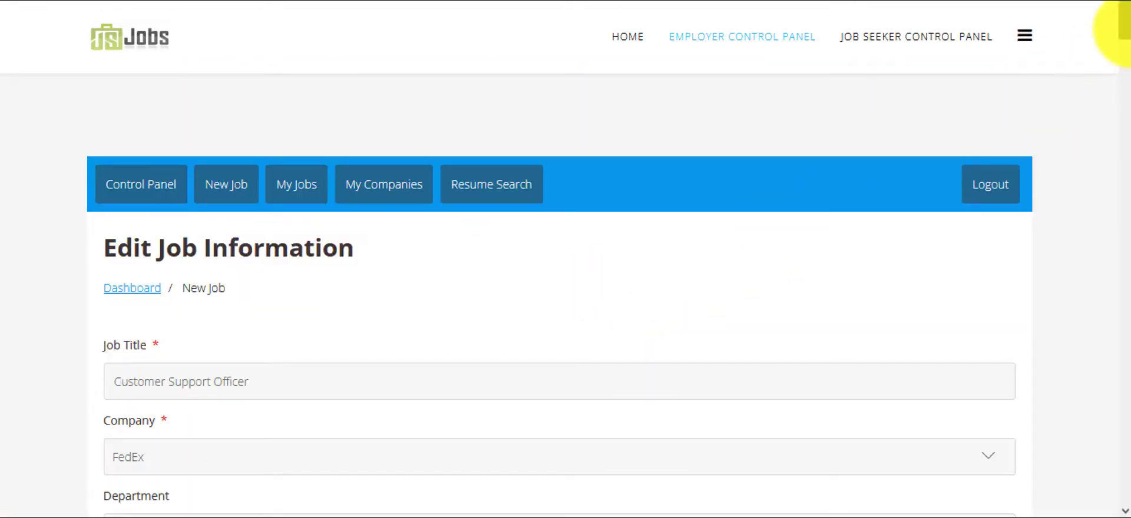
left_click_drag(1124, 23, 1126, 511)
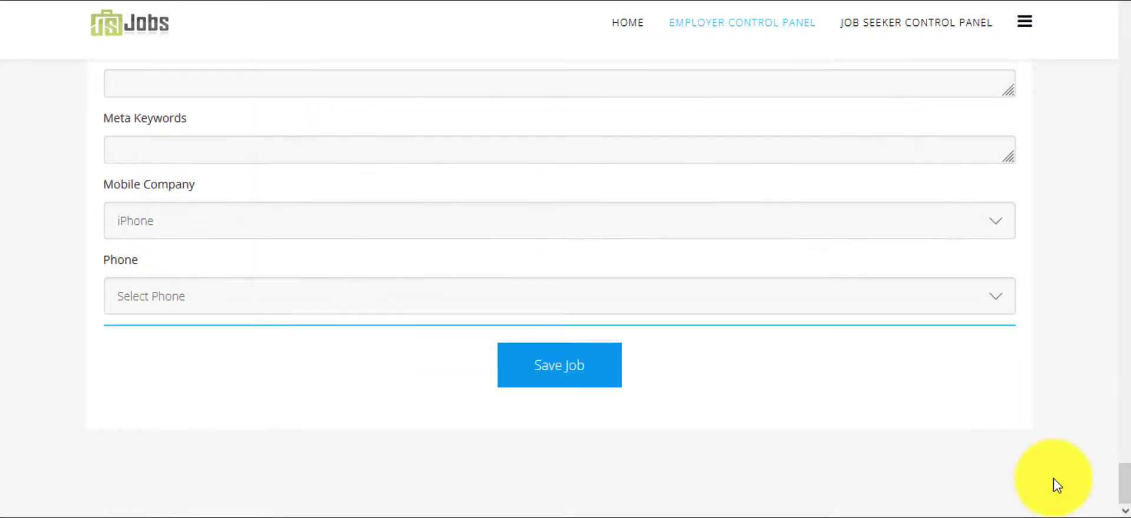
Set Mobile Company to Oppo and examine the choices offered in the dependent Phone field
left_click(165, 235)
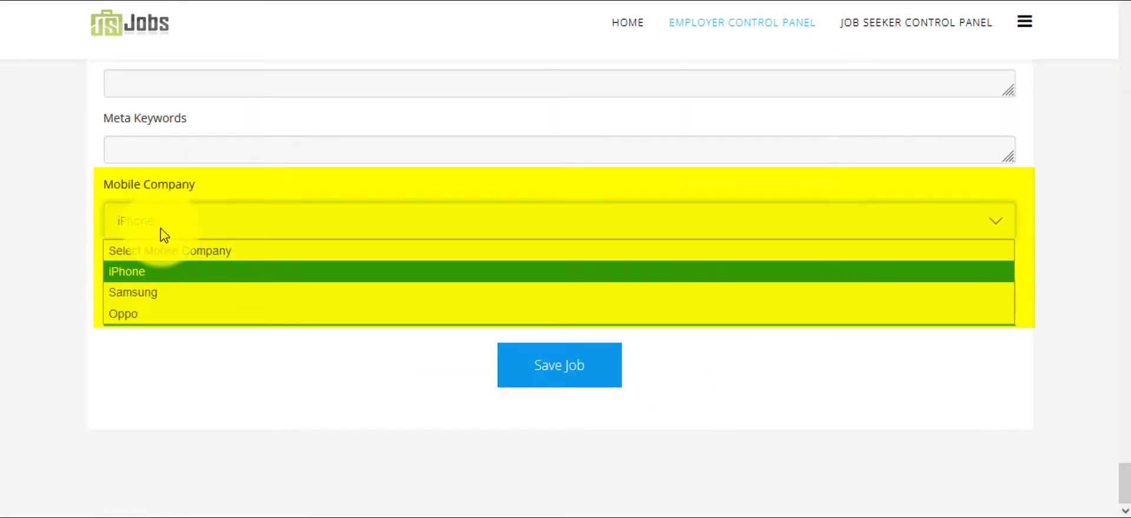
left_click(159, 318)
left_click(185, 280)
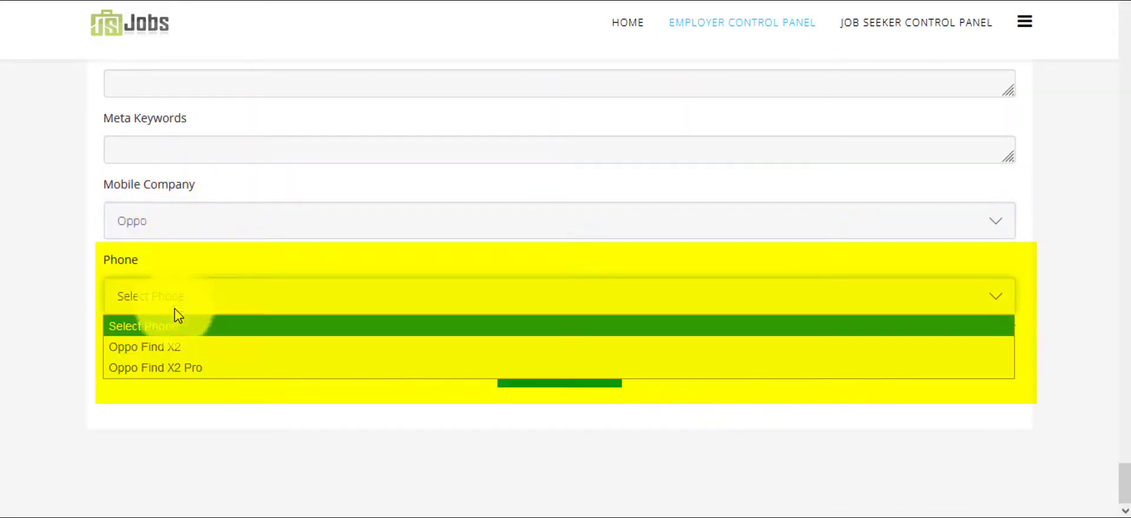
left_click(172, 322)
Set the job's Mobile Company to iPhone, choose an iPhone model as its Phone, and save the job
left_click(186, 223)
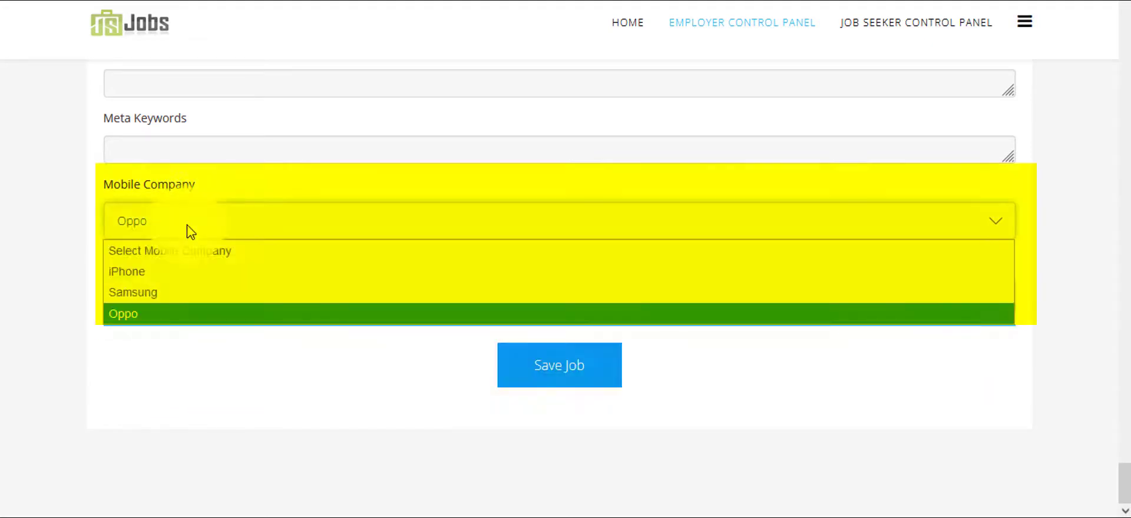
left_click(176, 271)
left_click(171, 303)
left_click(165, 367)
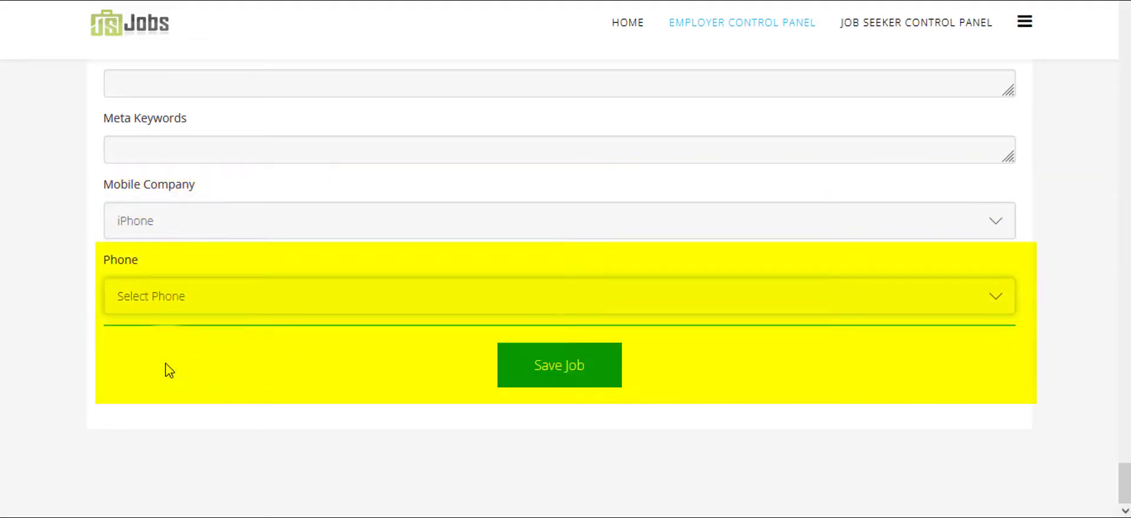
left_click(576, 384)
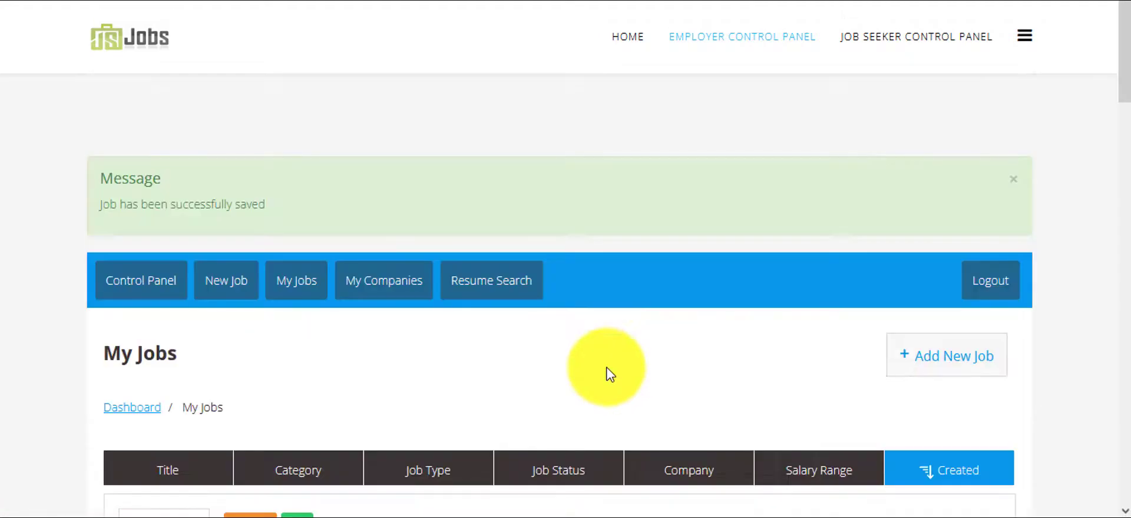
left_click_drag(1122, 41, 1118, 126)
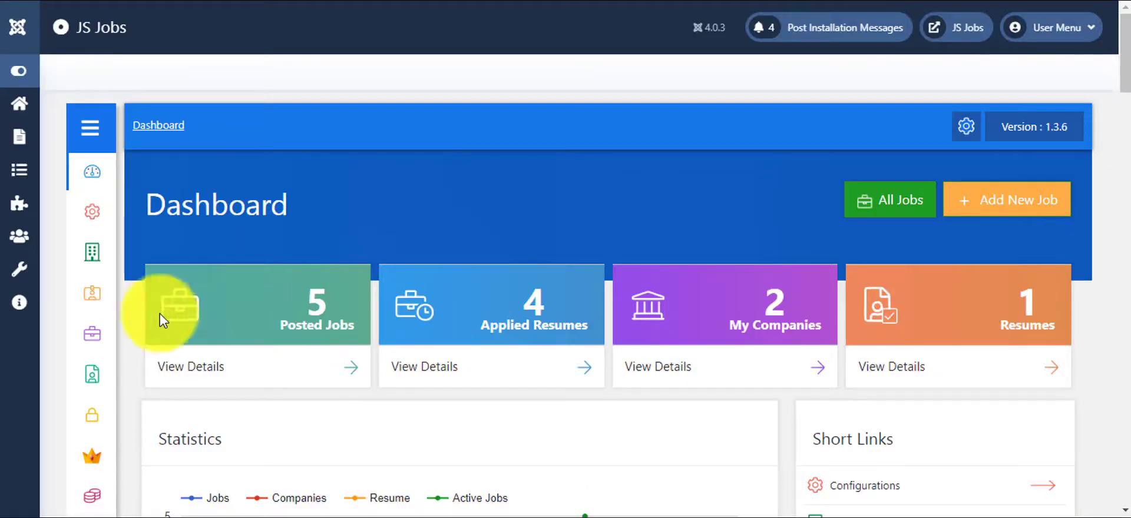
Start a new job field in the administration area with type Terms and Conditions
mouse_move(101, 351)
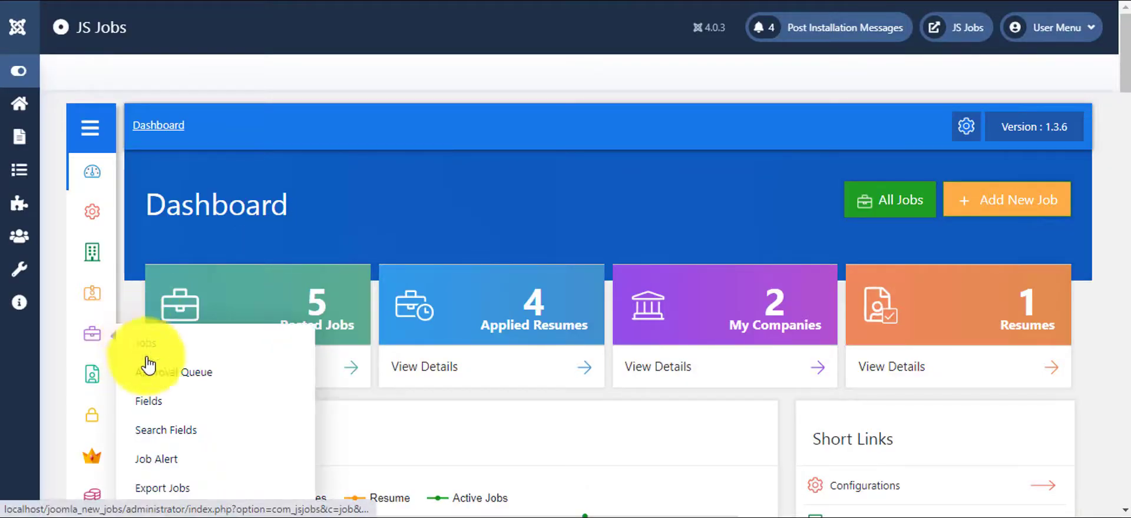
left_click(149, 402)
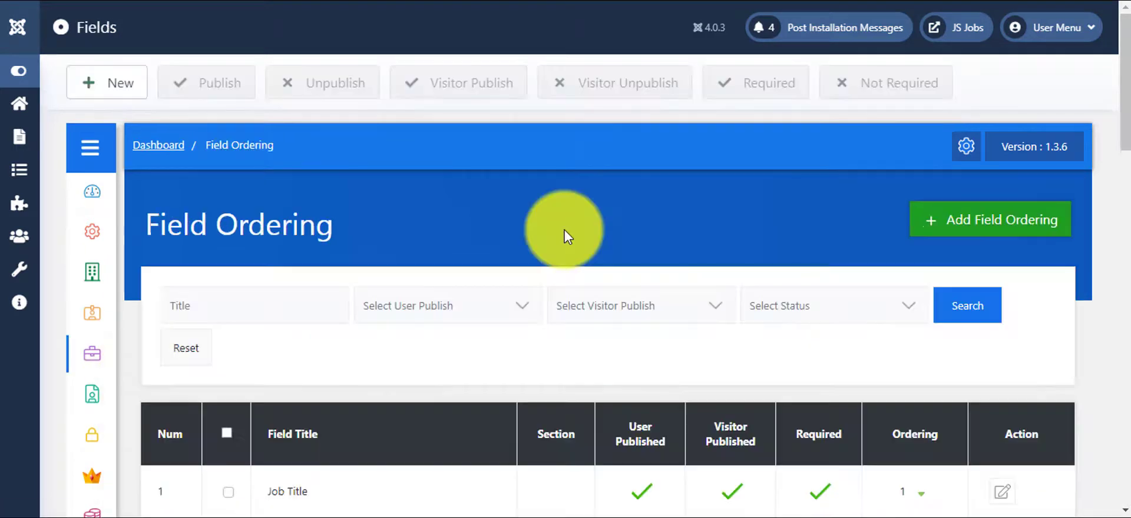
left_click(960, 218)
left_click_drag(1122, 175, 1122, 271)
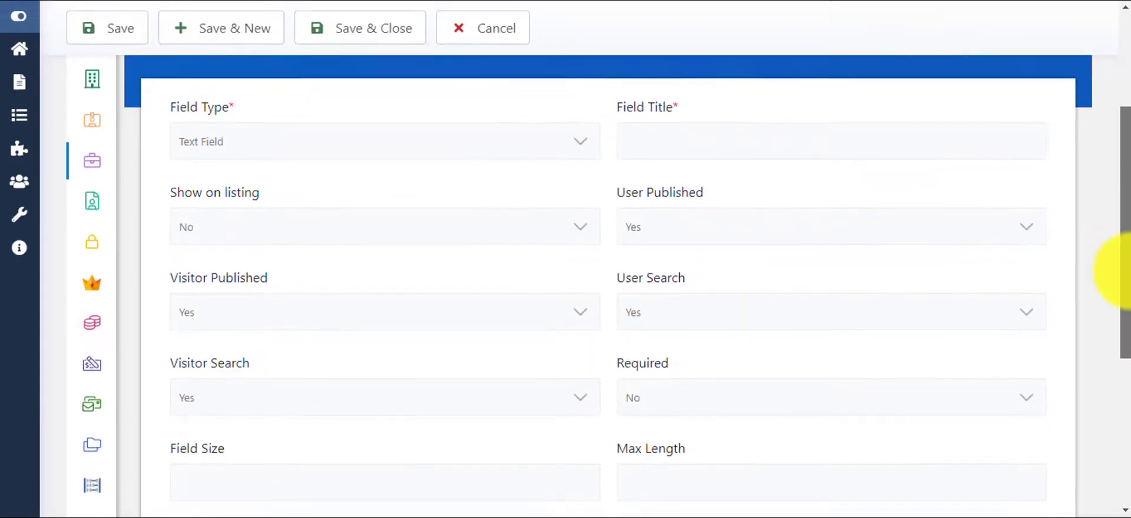
left_click(377, 137)
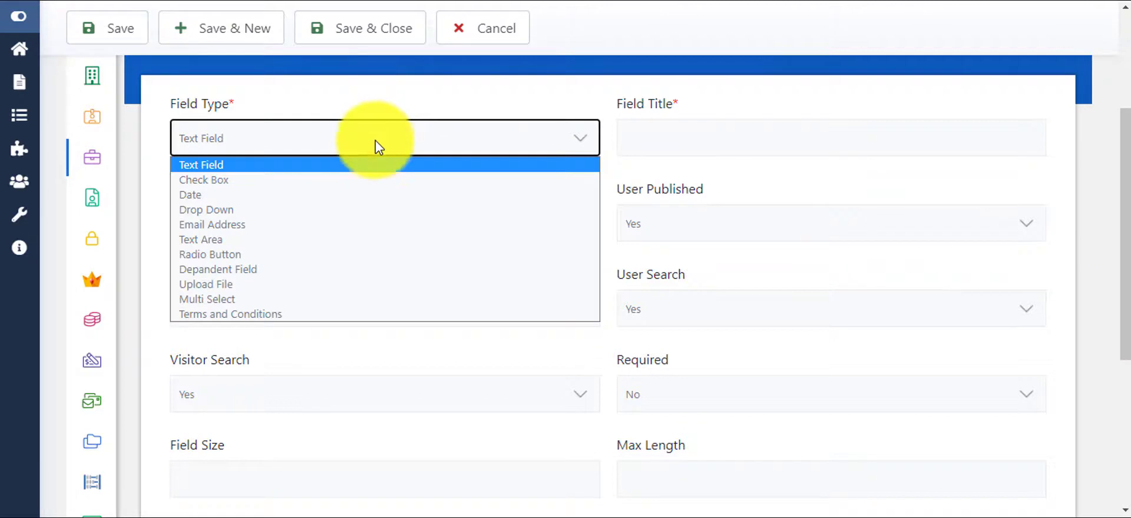
left_click(332, 314)
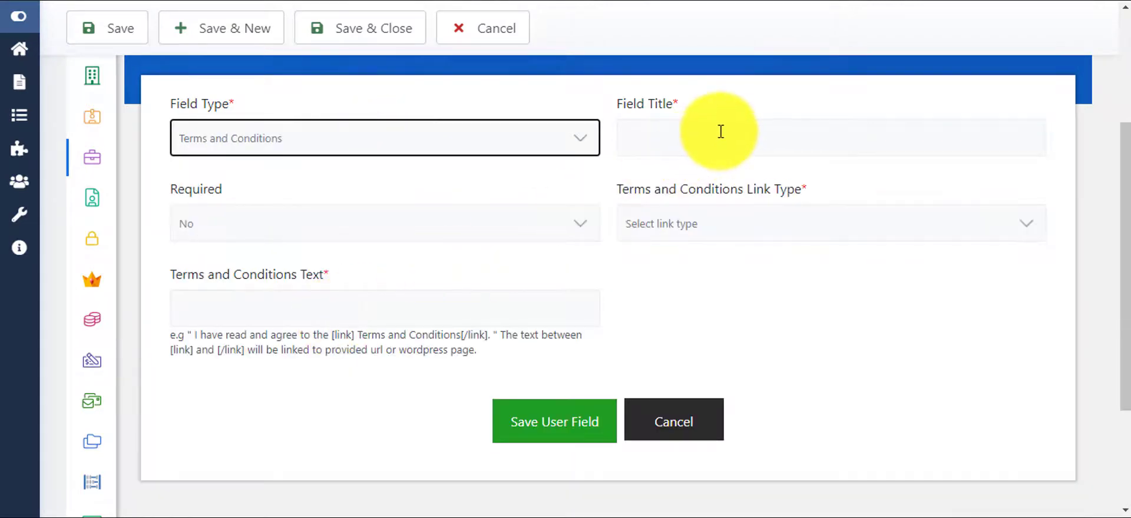
Title the field Terms and Conditions, set Required to Yes, and set the link type to Direct Link
left_click(444, 222)
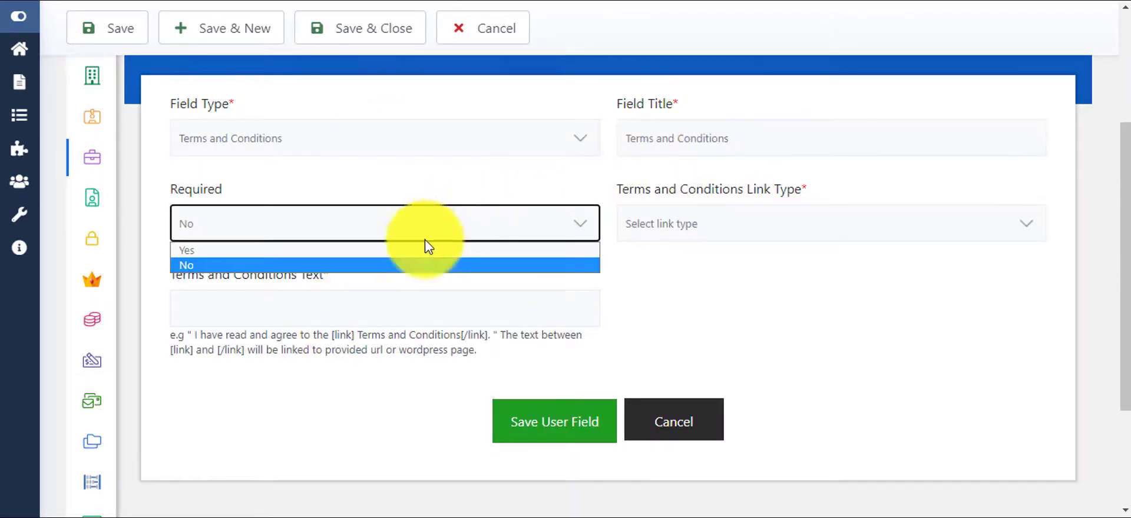
left_click(418, 259)
left_click(681, 223)
left_click(665, 263)
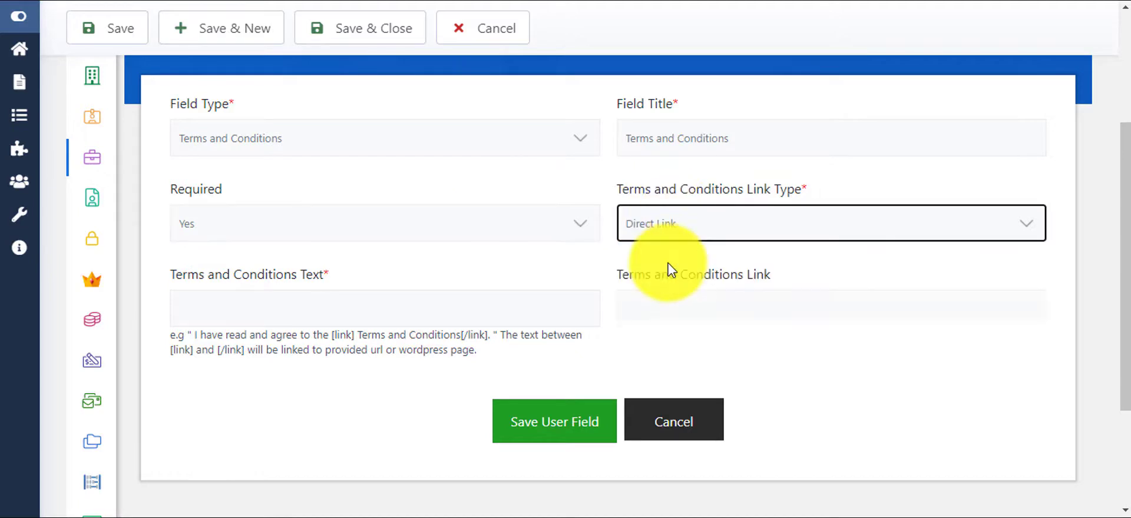
left_click(661, 308)
left_click(656, 351)
left_click(348, 312)
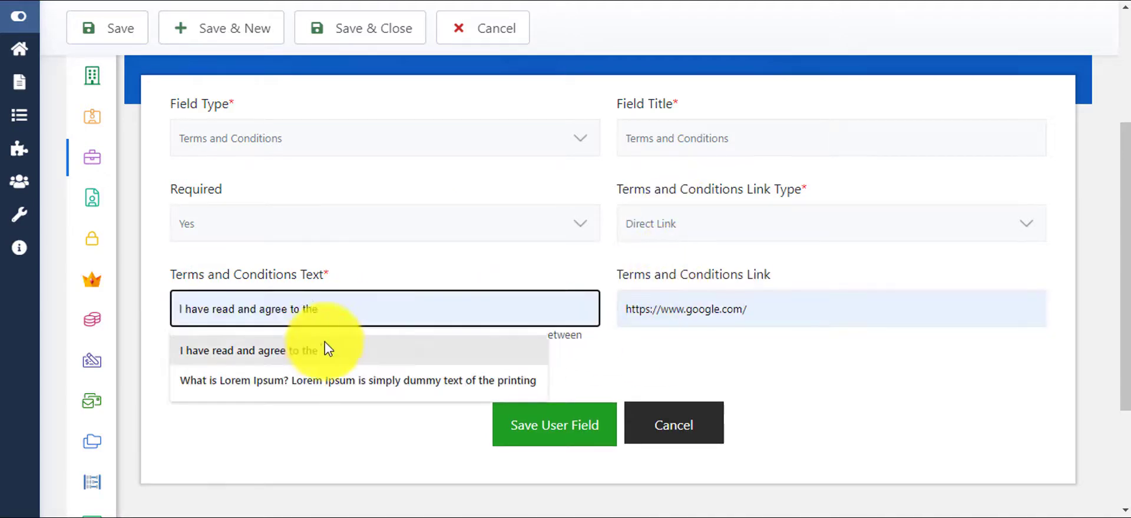
left_click(325, 348)
left_click(574, 433)
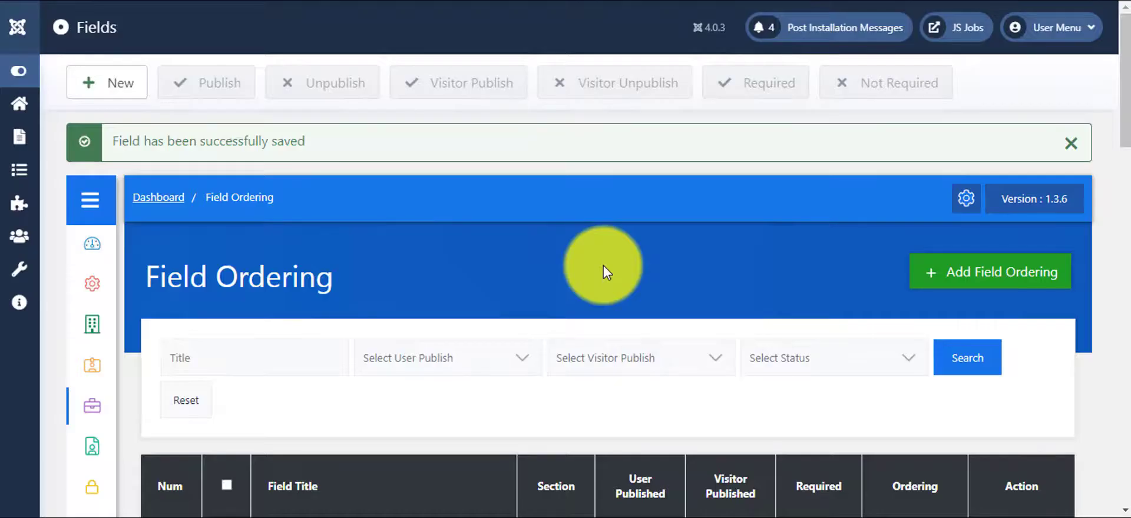
Look for the new Terms and Conditions field on the second page of the job field list
left_click_drag(1124, 114, 1122, 506)
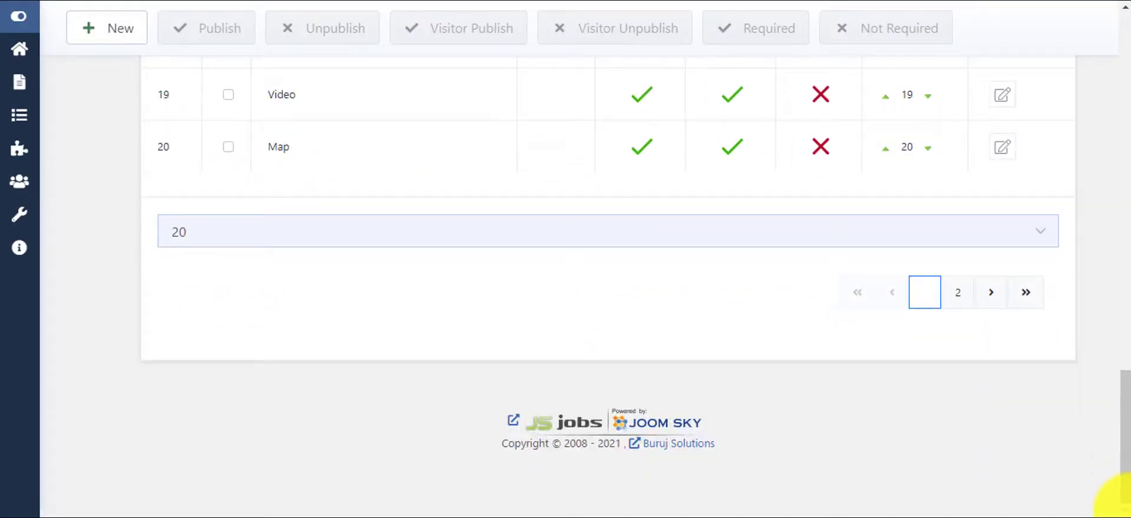
left_click(957, 293)
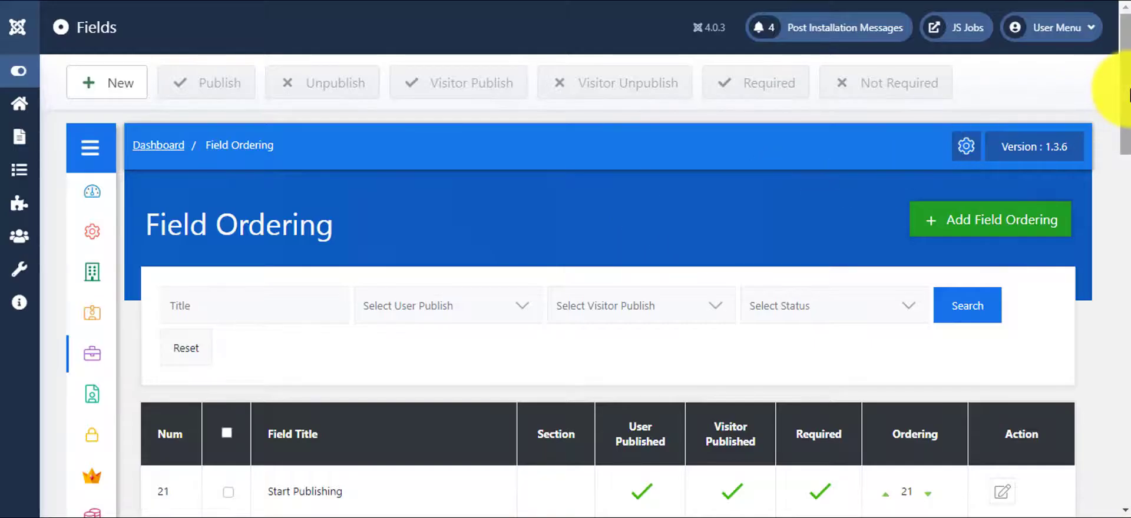
left_click_drag(1125, 92, 1125, 462)
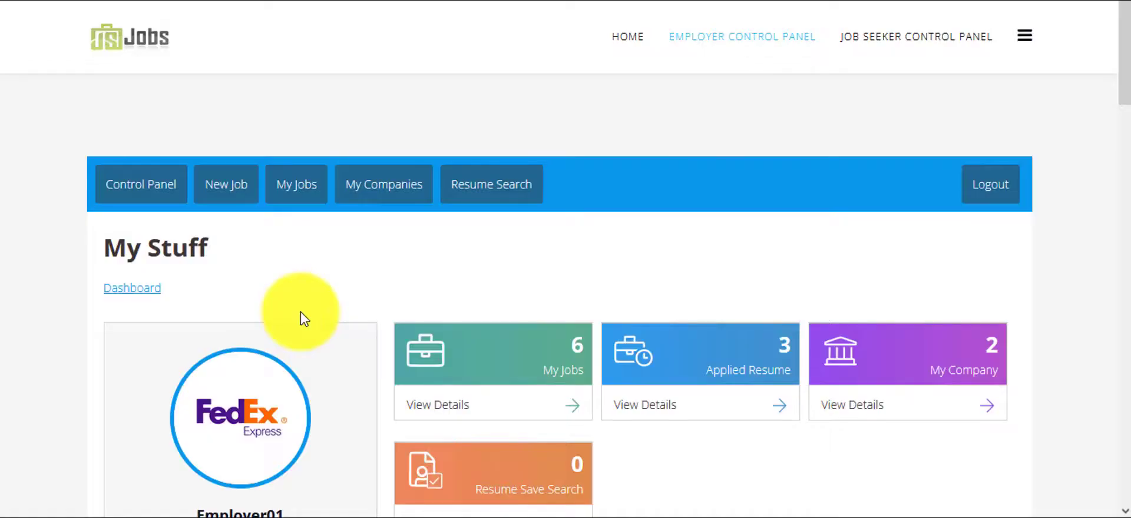
Start a new job from the employer's job list, titled Accounts Officer, for the company FedEx
left_click(297, 187)
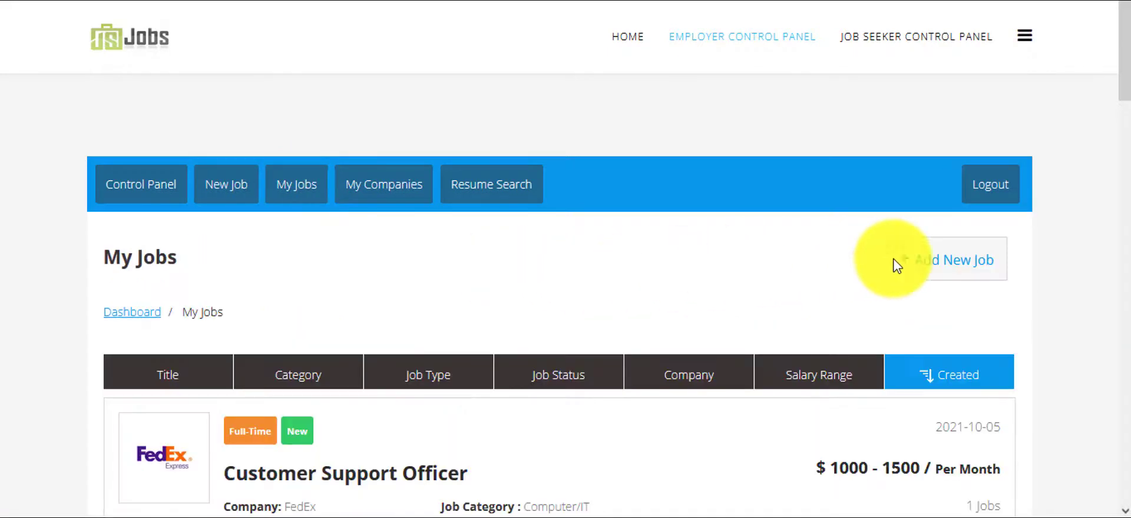
left_click(952, 267)
scroll(1121, 29, "down", 4)
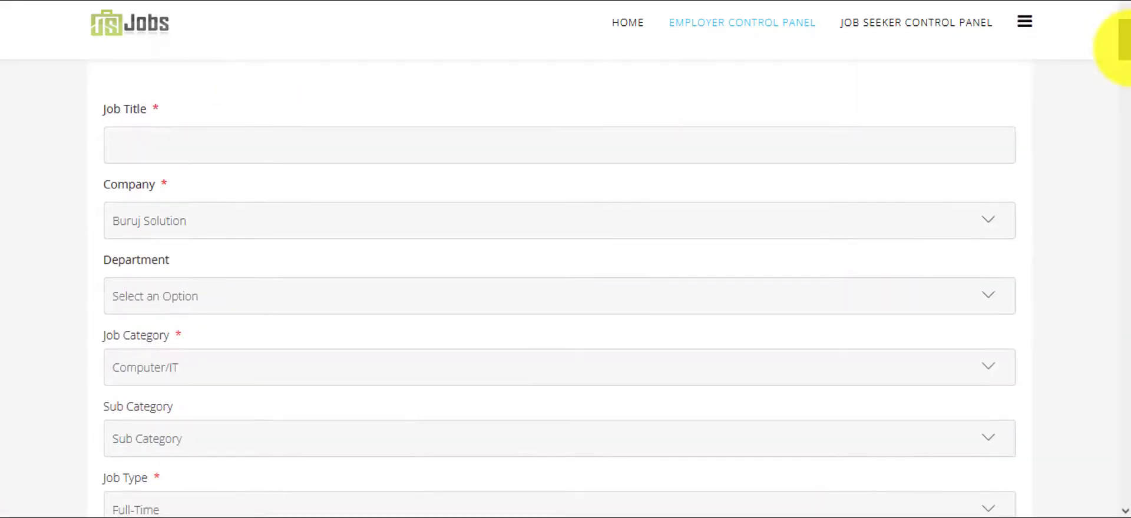
left_click(365, 212)
left_click(289, 313)
Set the job's department to Accounts and its category to Accounting/Finance
left_click(287, 315)
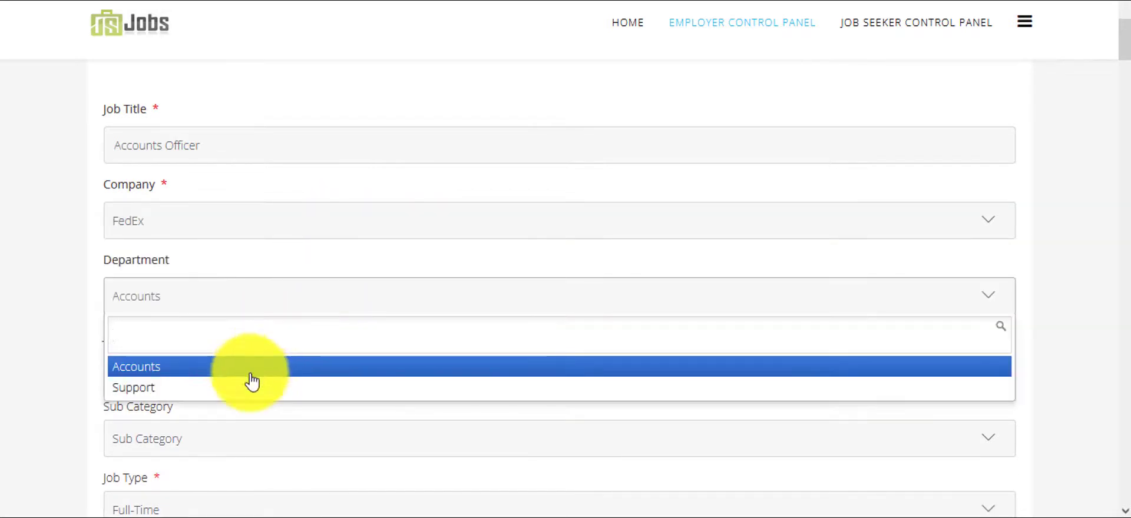
left_click(241, 371)
left_click(242, 371)
type("acc")
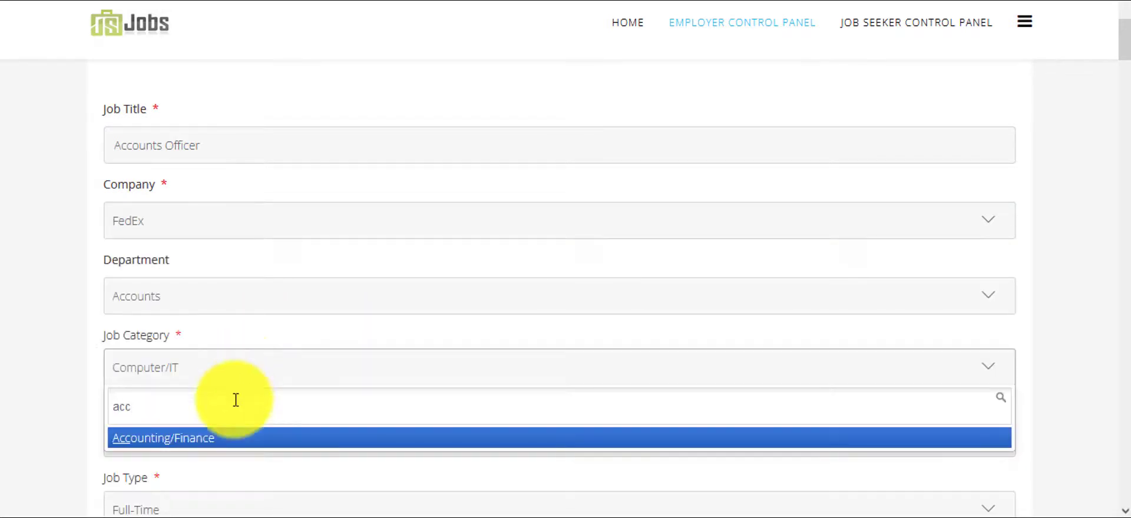
left_click(224, 438)
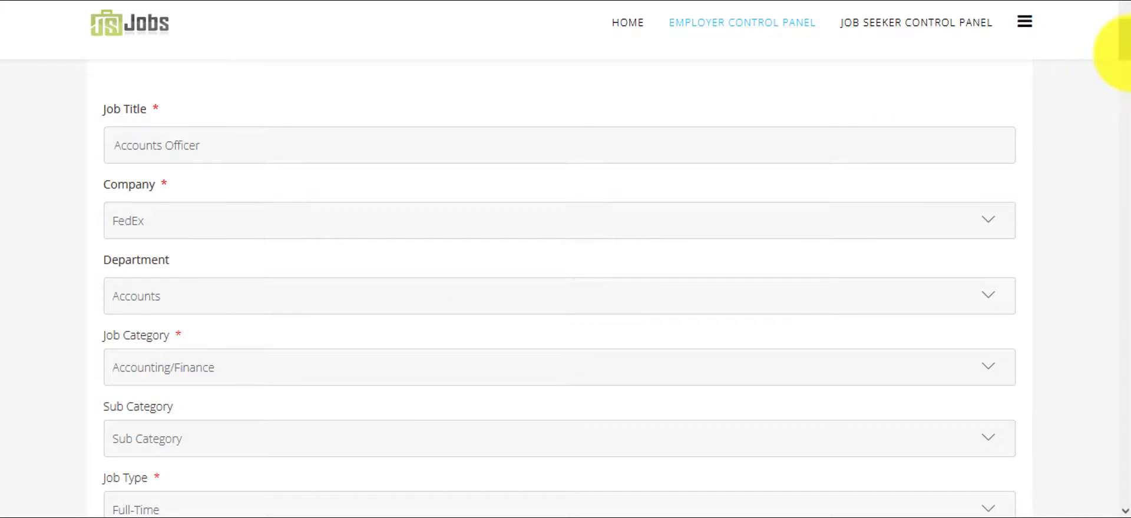
Set the job type to Full-Time, the job status to Interviewing, and the gender to Male
left_click_drag(1125, 53, 1113, 88)
left_click(365, 118)
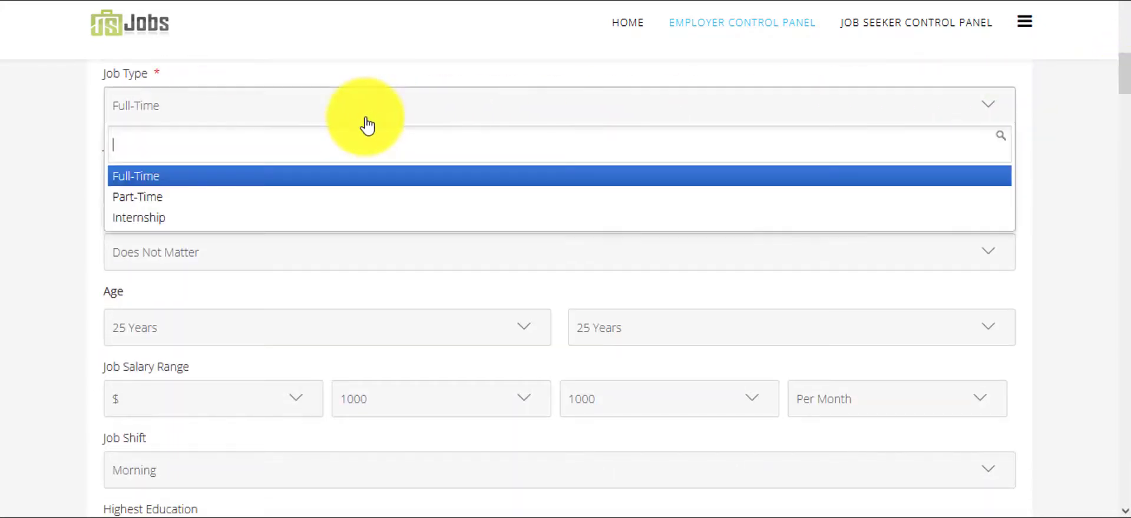
left_click(362, 176)
left_click(356, 179)
left_click(285, 246)
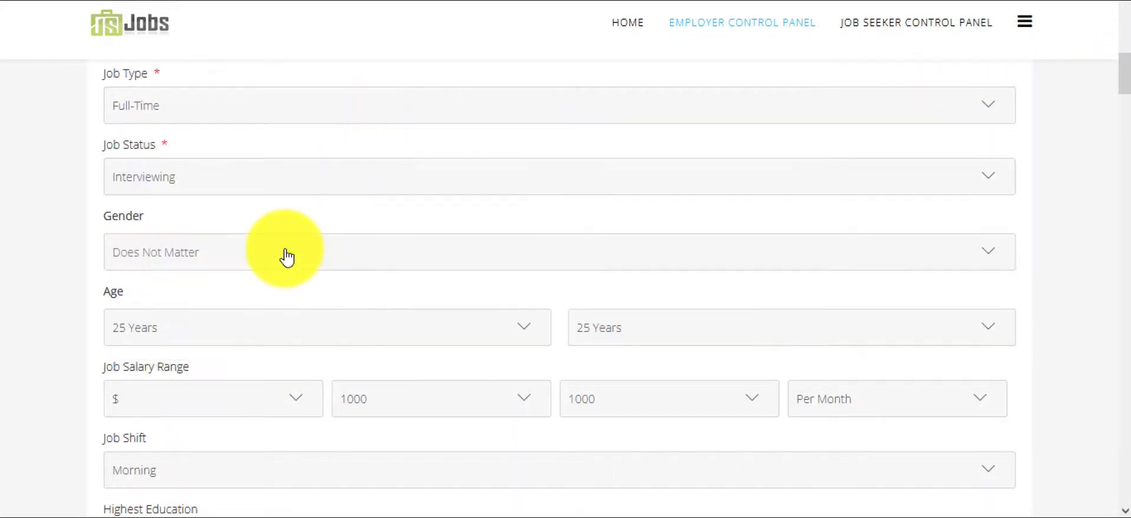
left_click(285, 257)
left_click(255, 356)
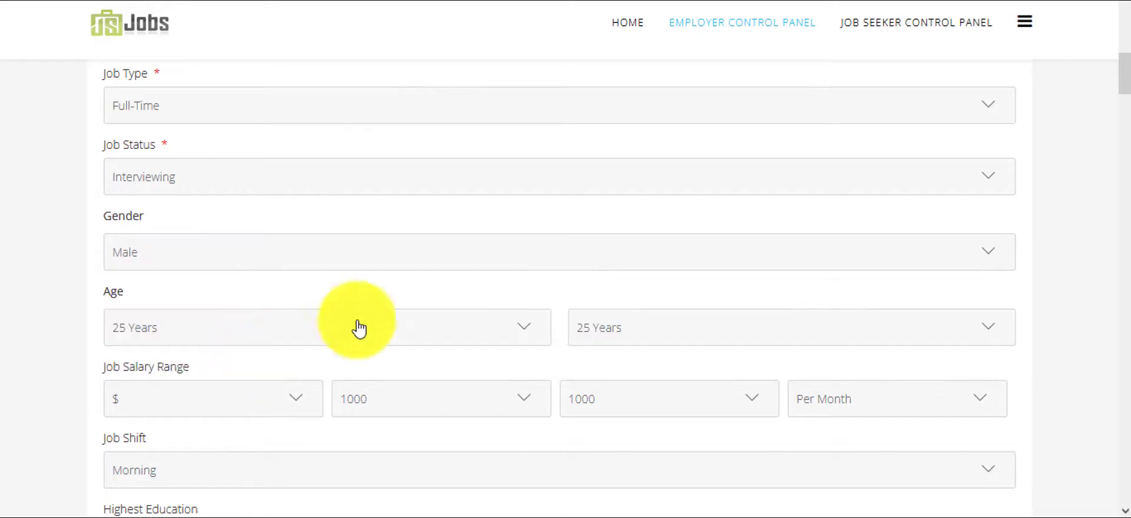
Set the job's start publishing date to 2021-10-05 and city to Lahore, Pakistan, and fill the description with Lorem Ipsum text
left_click_drag(1120, 70, 1124, 201)
left_click(285, 266)
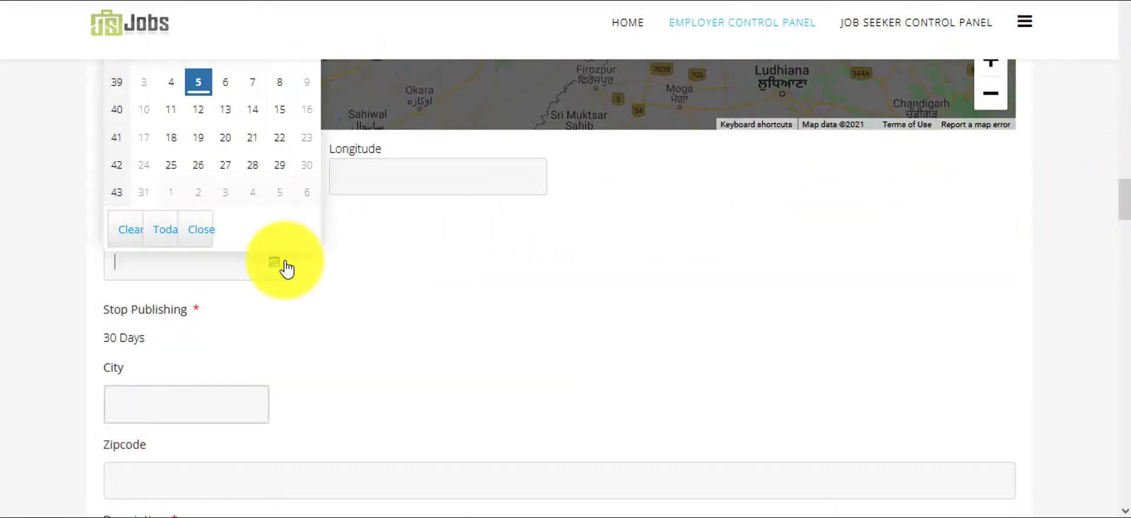
left_click(198, 84)
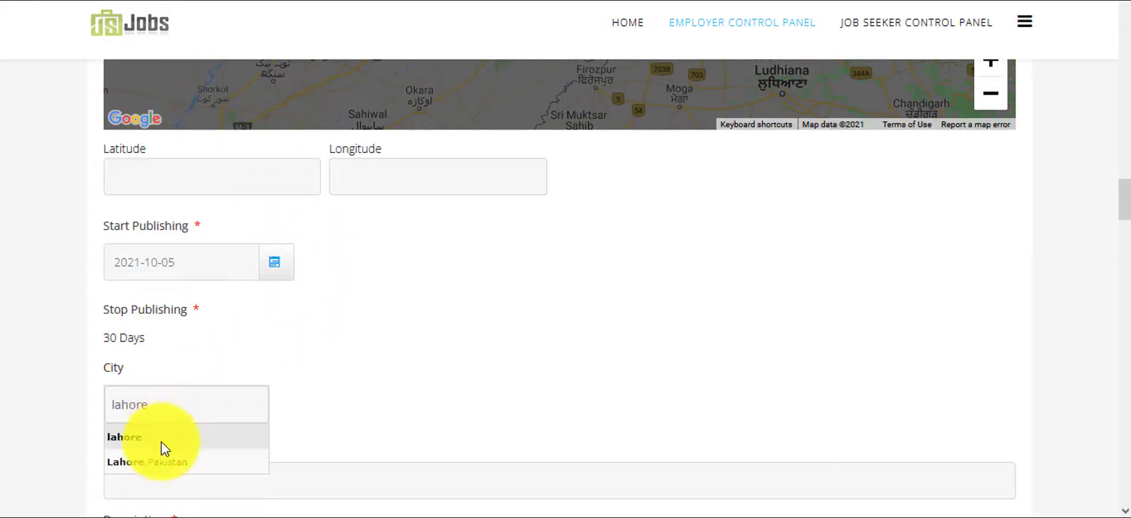
left_click(160, 462)
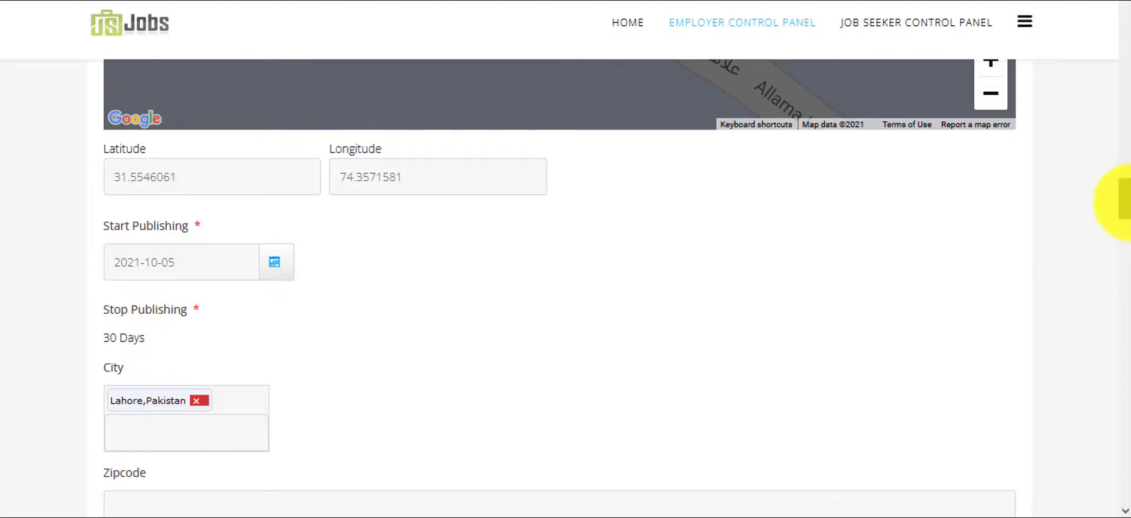
left_click_drag(1123, 200, 1126, 483)
type("What is Lorem Ipsum? Lorem Ipsum is simply dummy text of the printing and typesetting industry. Lorem Ipsum has been the industry's standard dummy text ever since the 1500s, when an unknown printer took a galley of type and scrambled it to make a type specimen book.")
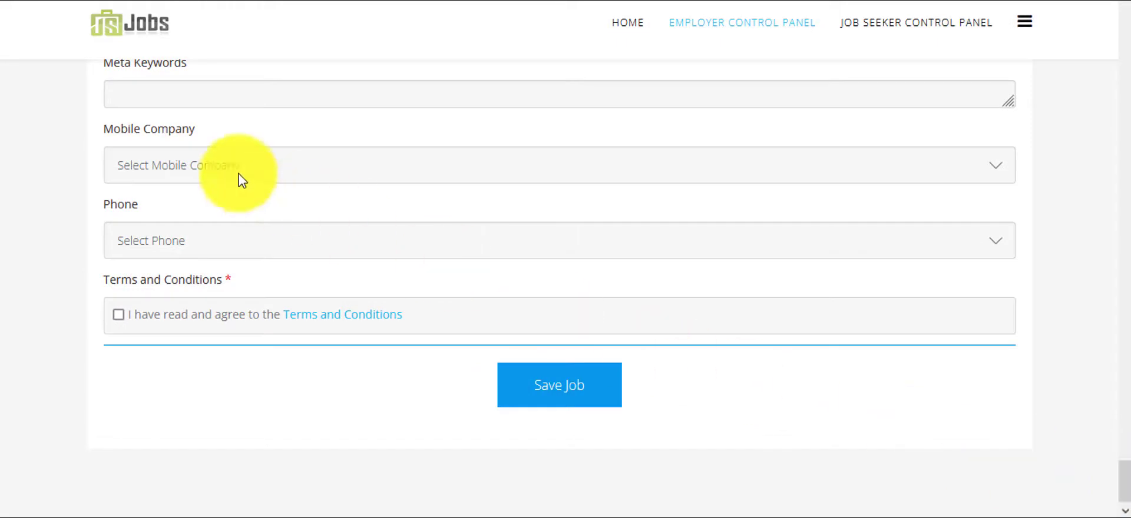
Set Mobile Company to Samsung and Phone to Samsung S10 Plus, accept the terms and conditions, and save the job
left_click(182, 164)
left_click(183, 242)
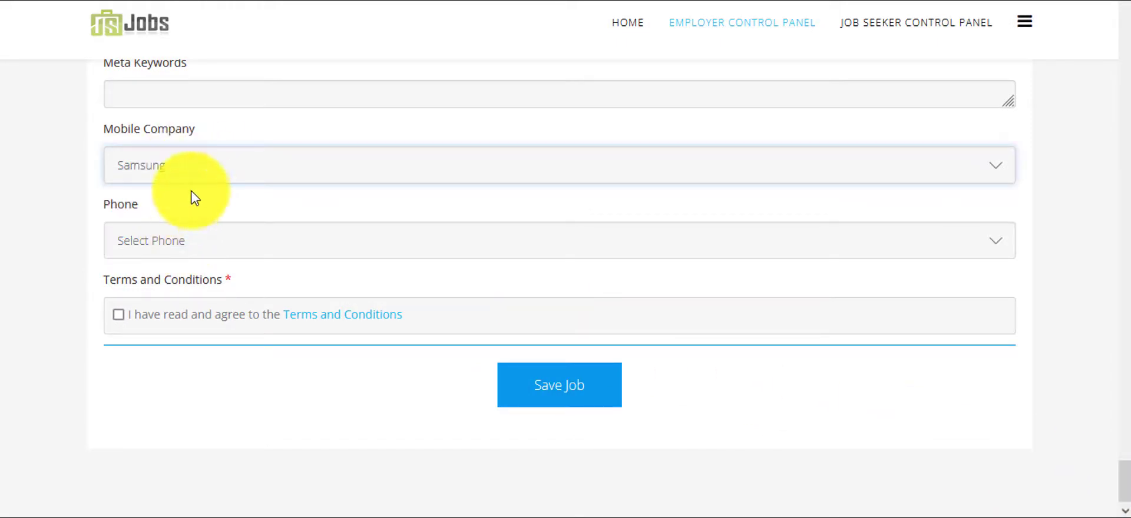
left_click(186, 242)
left_click(187, 289)
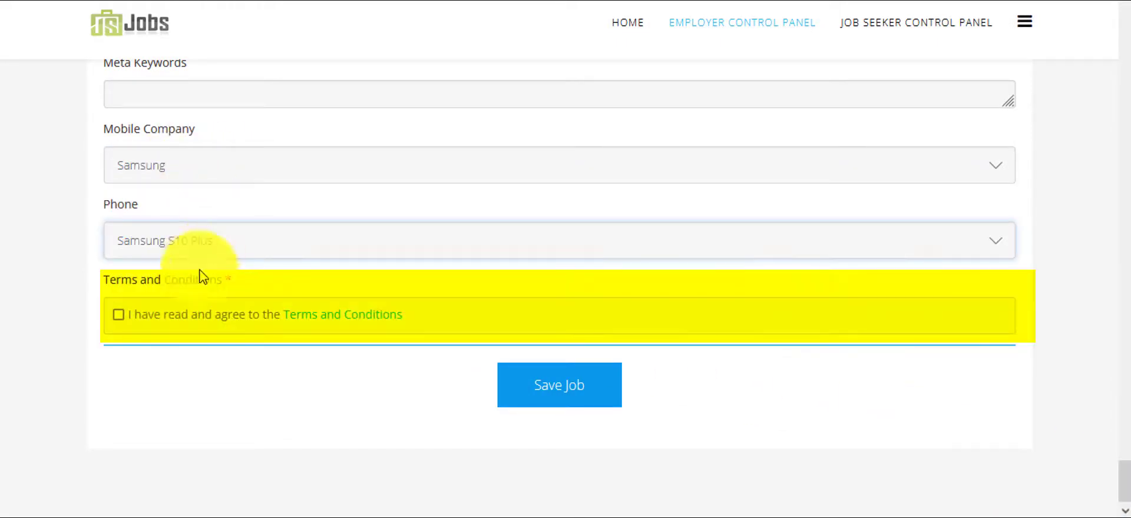
left_click(116, 316)
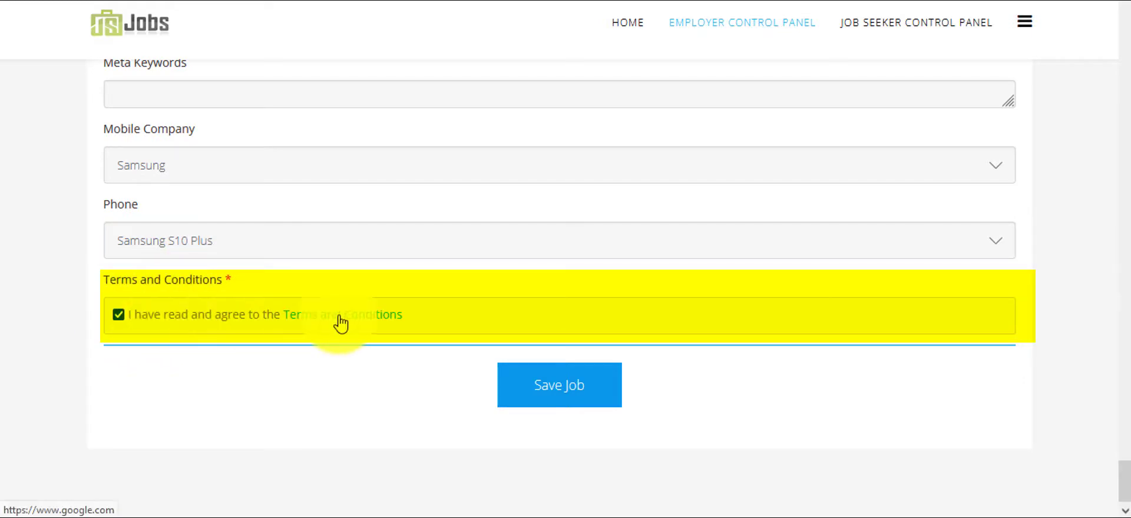
left_click(557, 404)
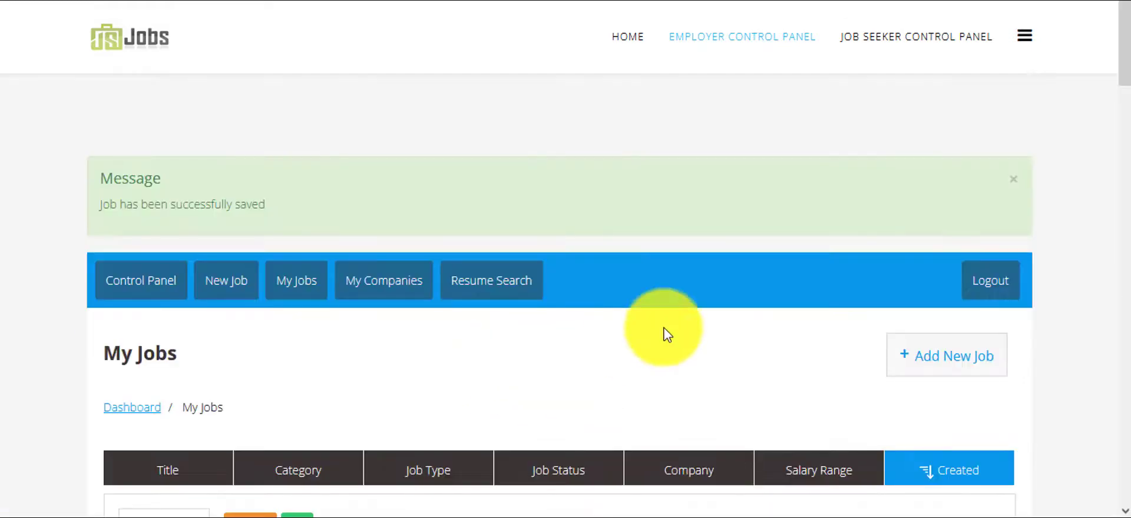
left_click_drag(1125, 47, 1128, 129)
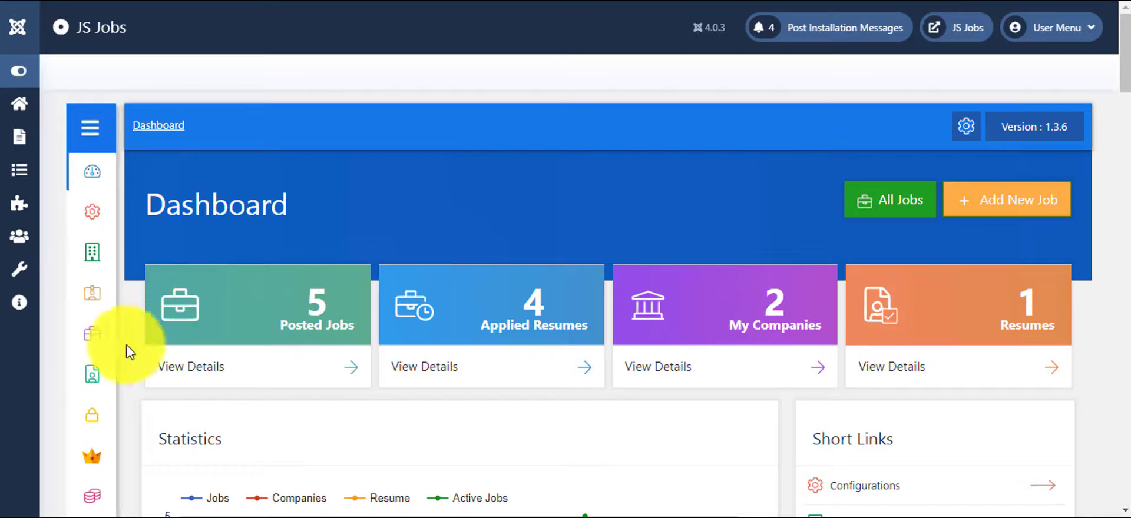
Start a new resume field in the administration area with type Check Box
mouse_move(146, 379)
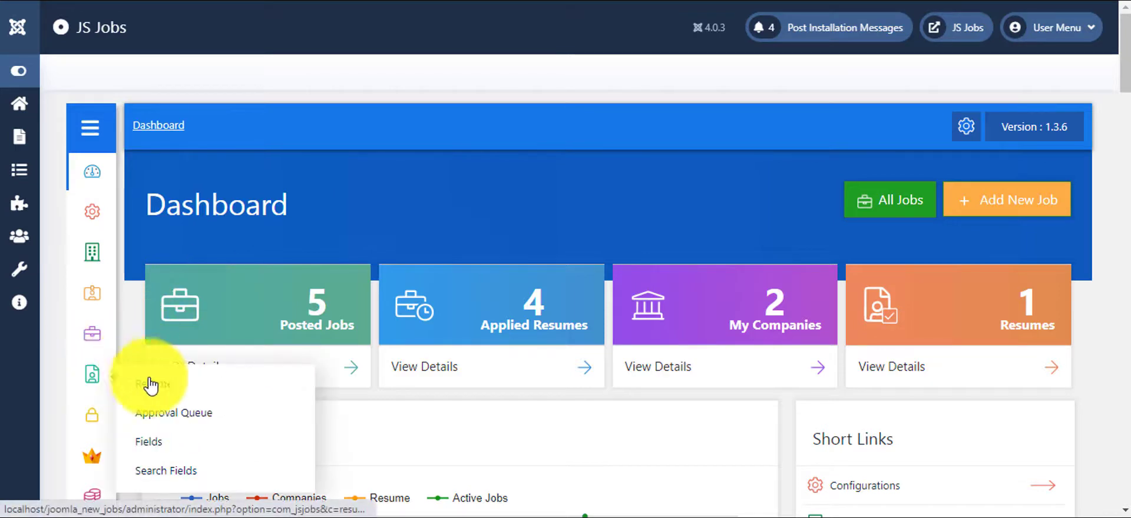
left_click(147, 443)
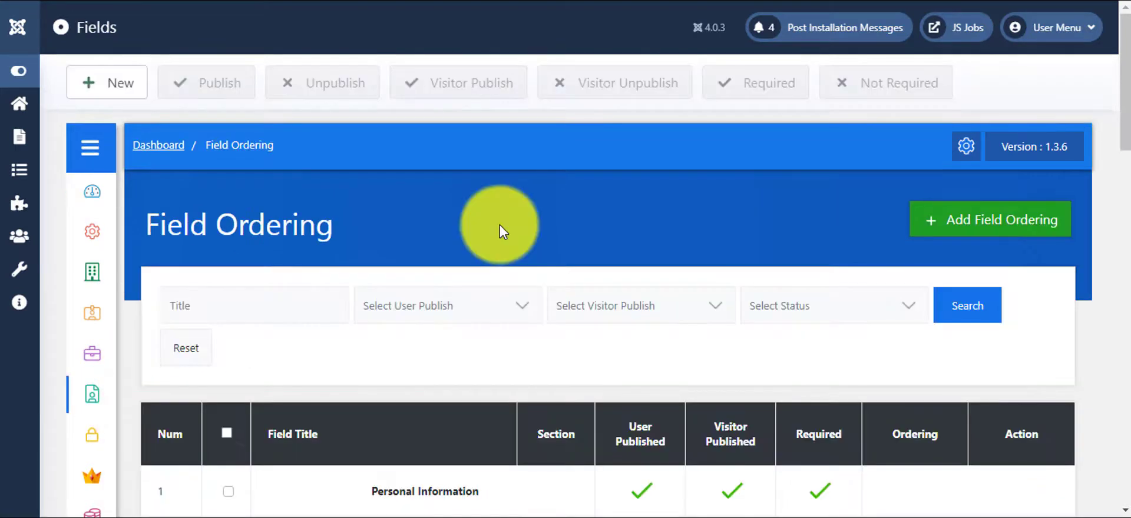
left_click(938, 225)
scroll(1111, 152, "down", 3)
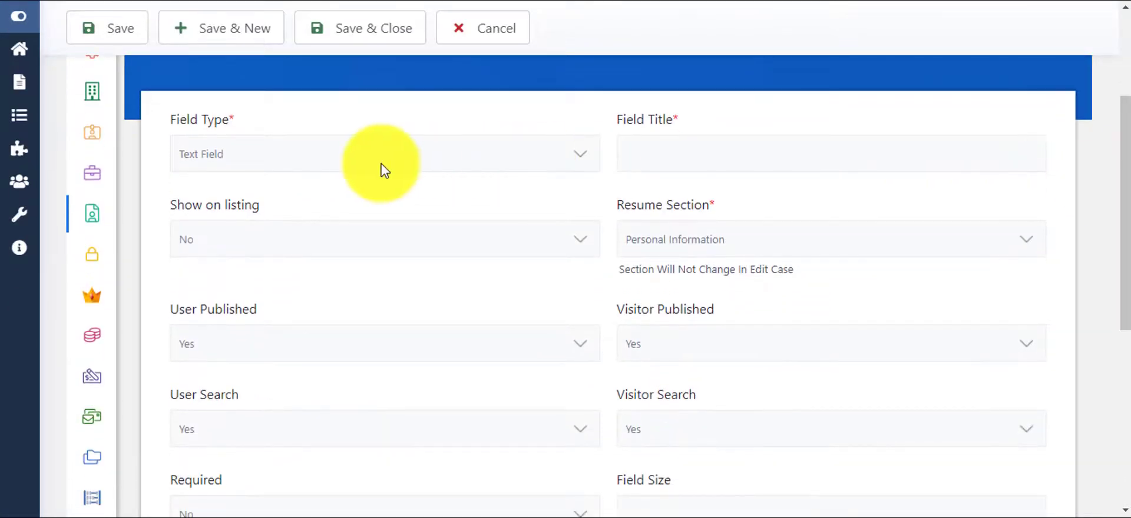
left_click(377, 168)
left_click(366, 193)
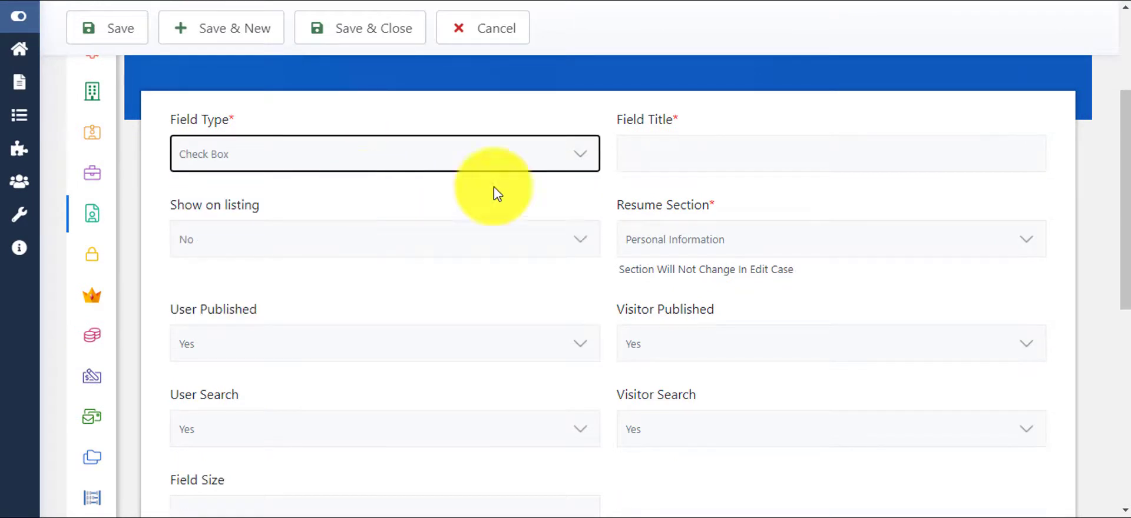
Title the field Hobbies, set Show on listing to Yes, and choose Personal Information as the resume section
left_click(692, 156)
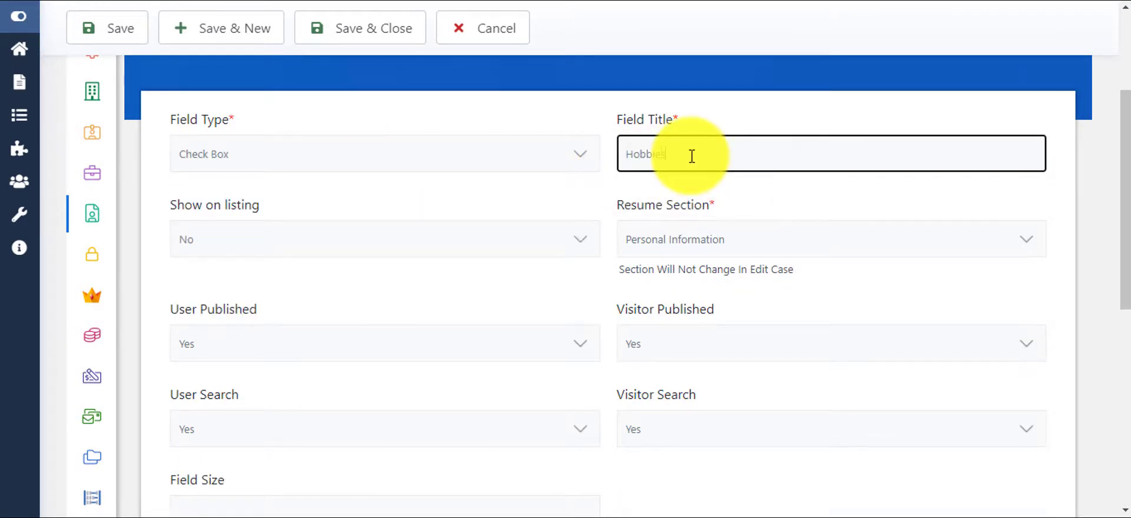
left_click(487, 235)
left_click(447, 262)
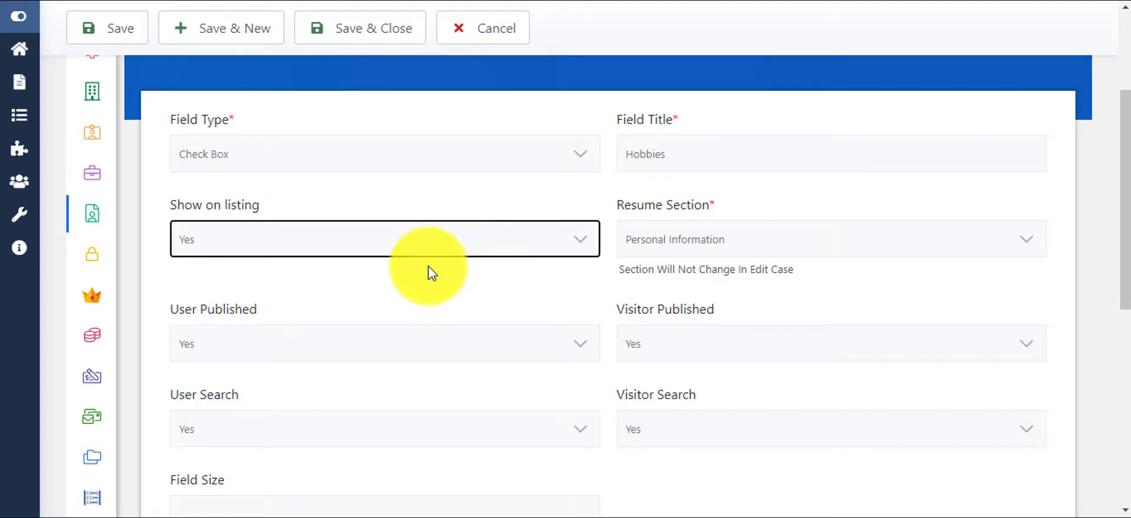
left_click(702, 243)
left_click(672, 276)
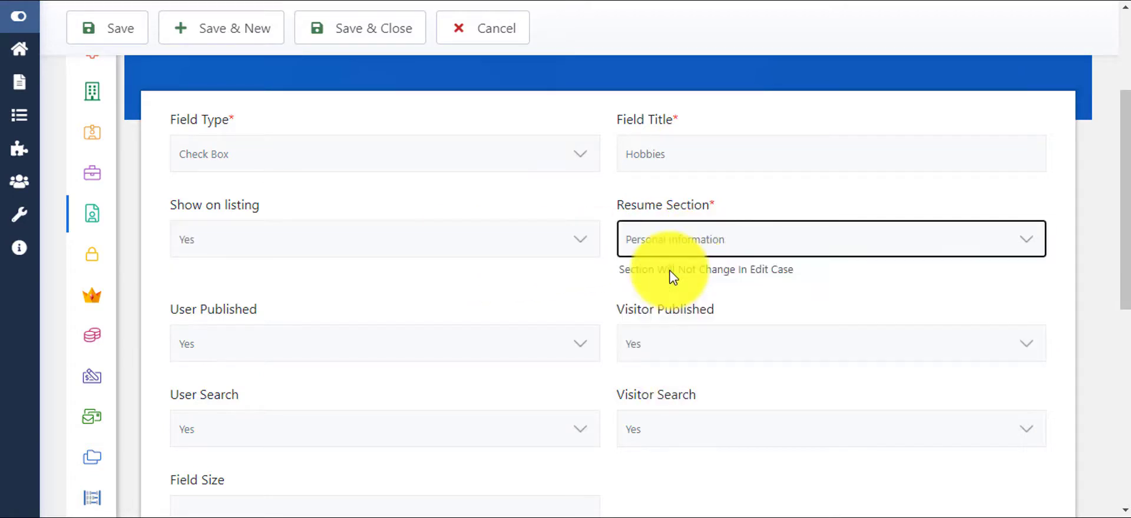
Add the check box values Playing, Dancing and Singing, and save the user field
left_click_drag(1111, 202, 1110, 380)
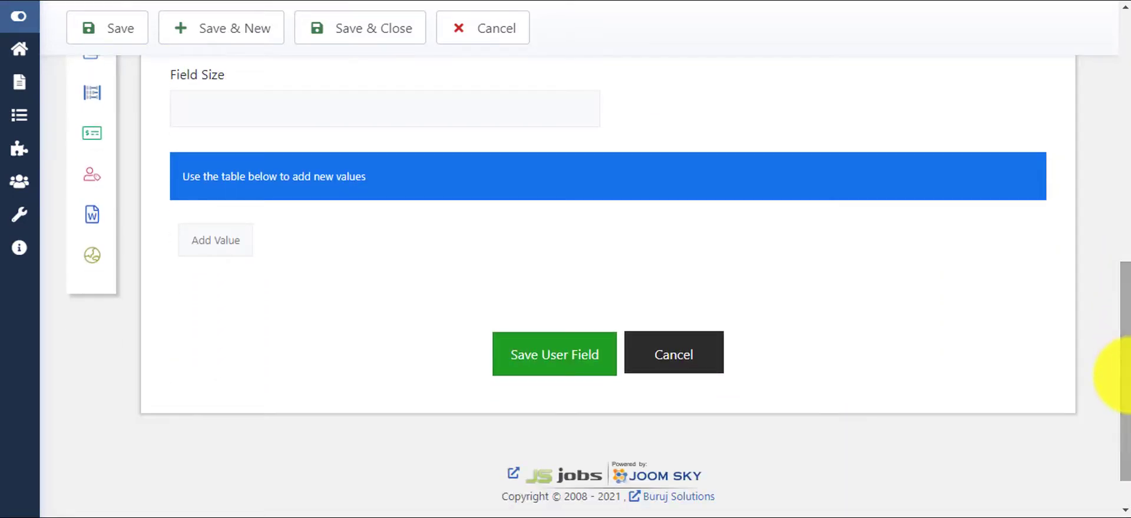
left_click(235, 242)
left_click(396, 242)
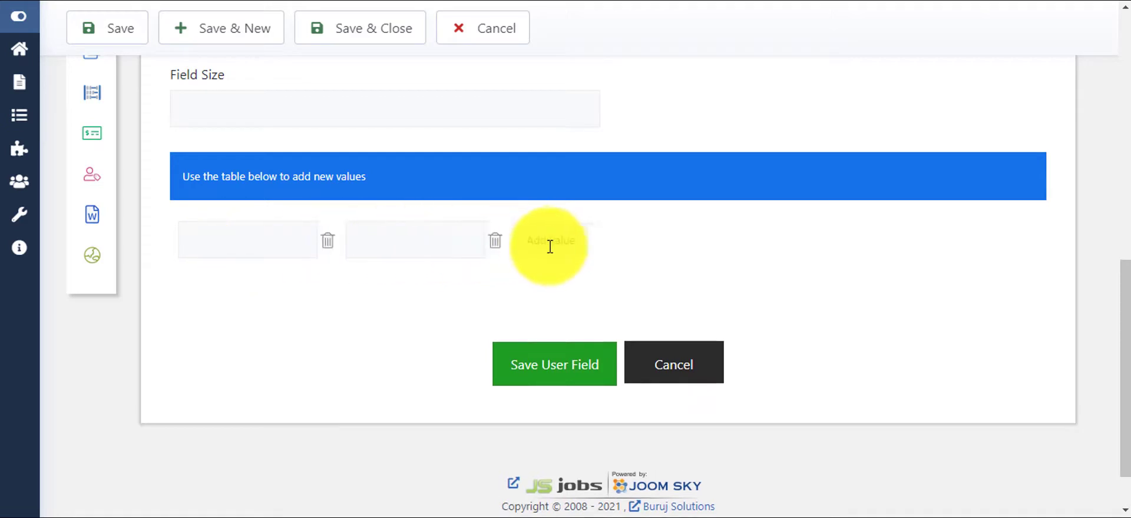
left_click(548, 242)
left_click(240, 254)
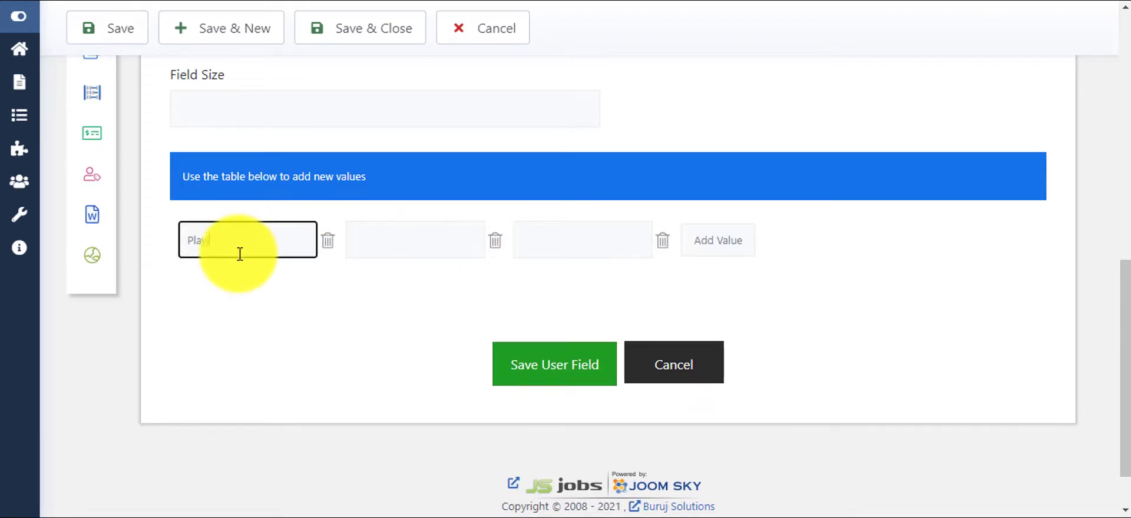
left_click(429, 241)
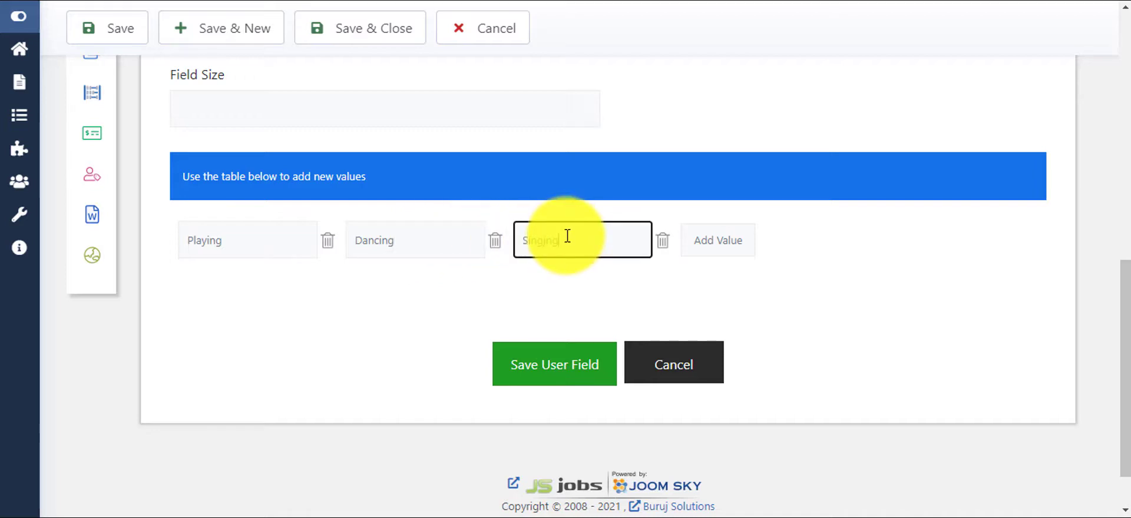
left_click(541, 385)
Find the Hobbies field on the second page of the resume field list
left_click_drag(1122, 91, 1121, 462)
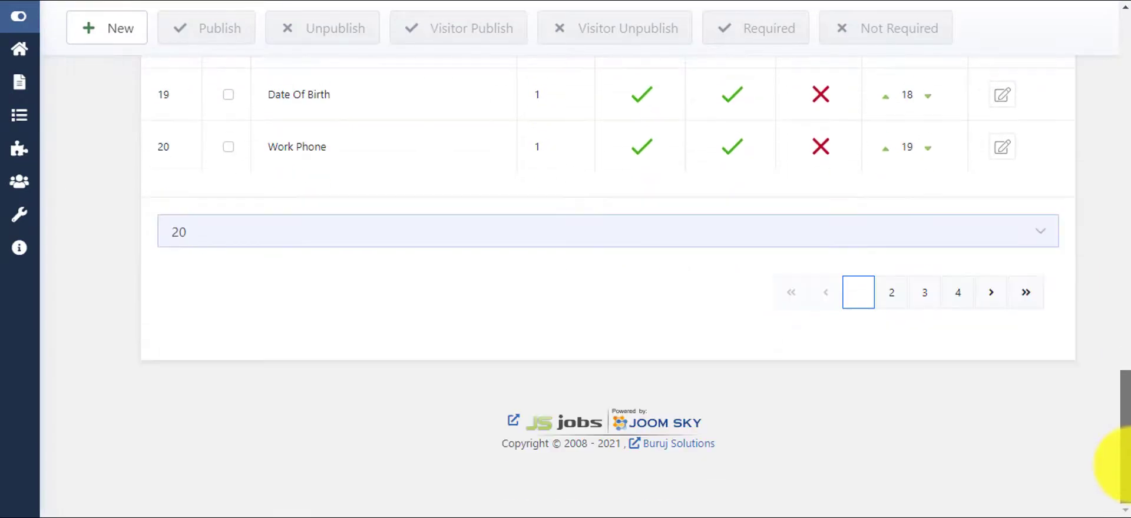
left_click(892, 297)
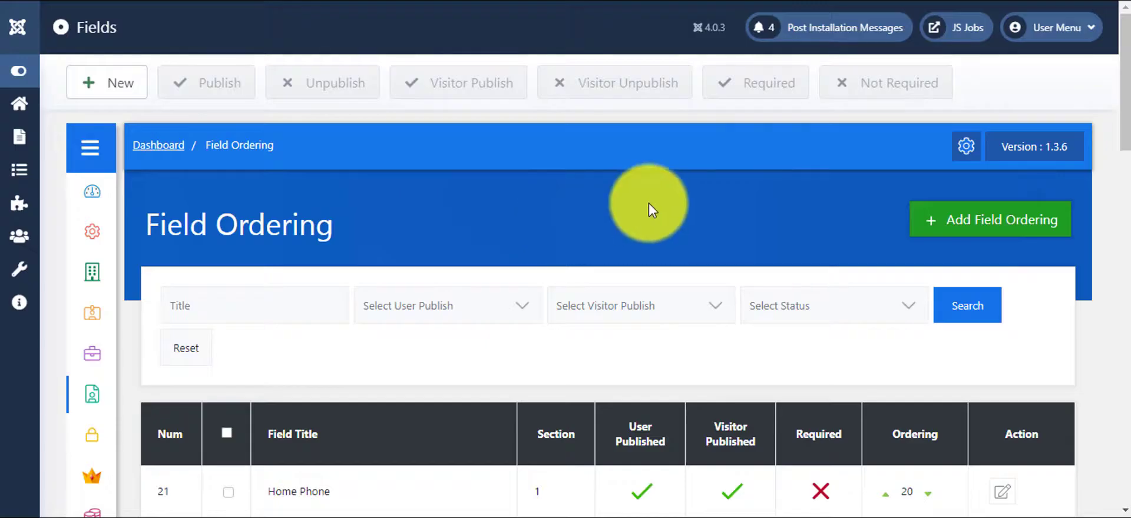
left_click_drag(1123, 71, 1125, 348)
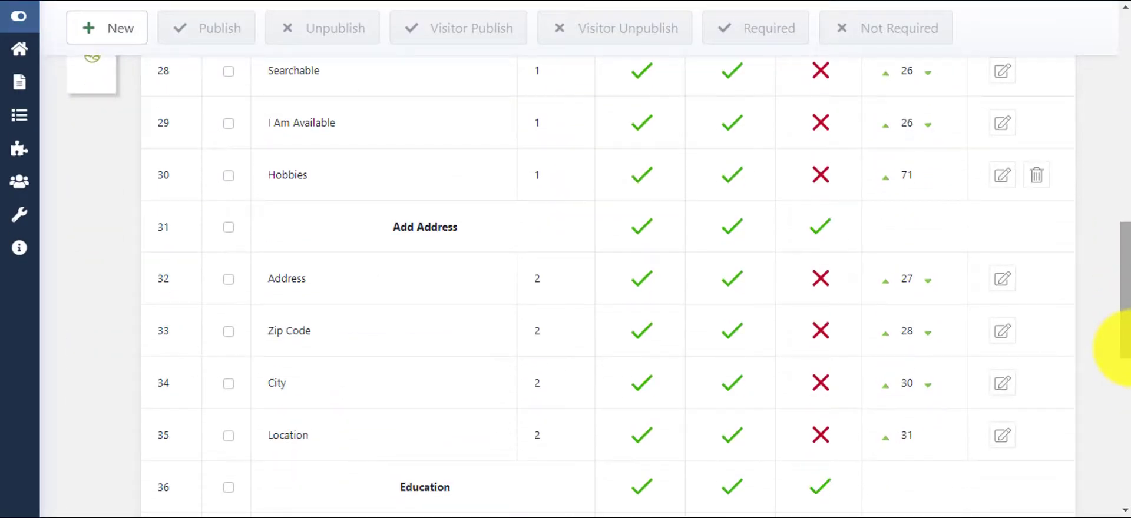
left_click(311, 195)
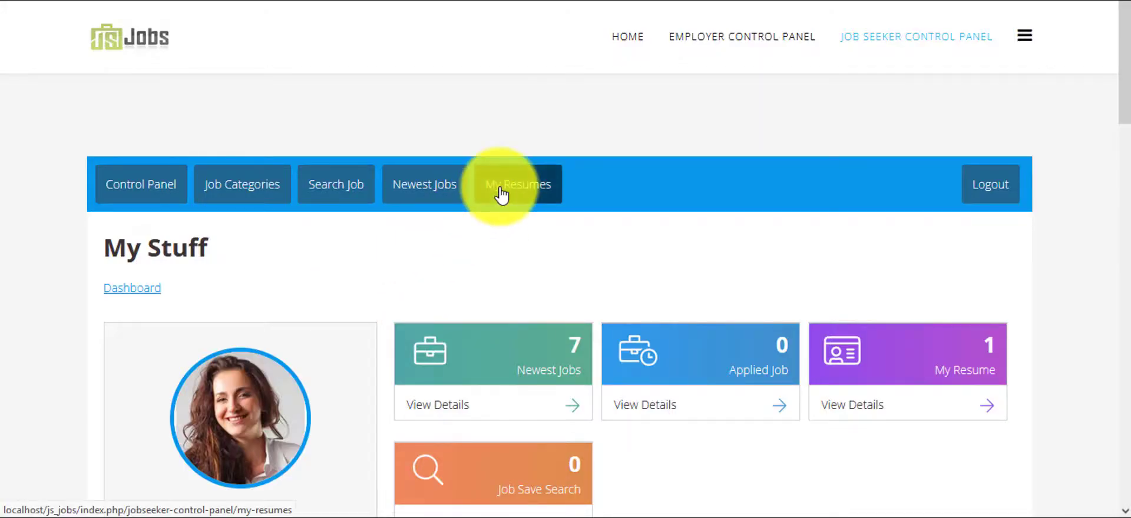
Open the Accountant resume for editing from the job seeker's resume list
left_click(500, 193)
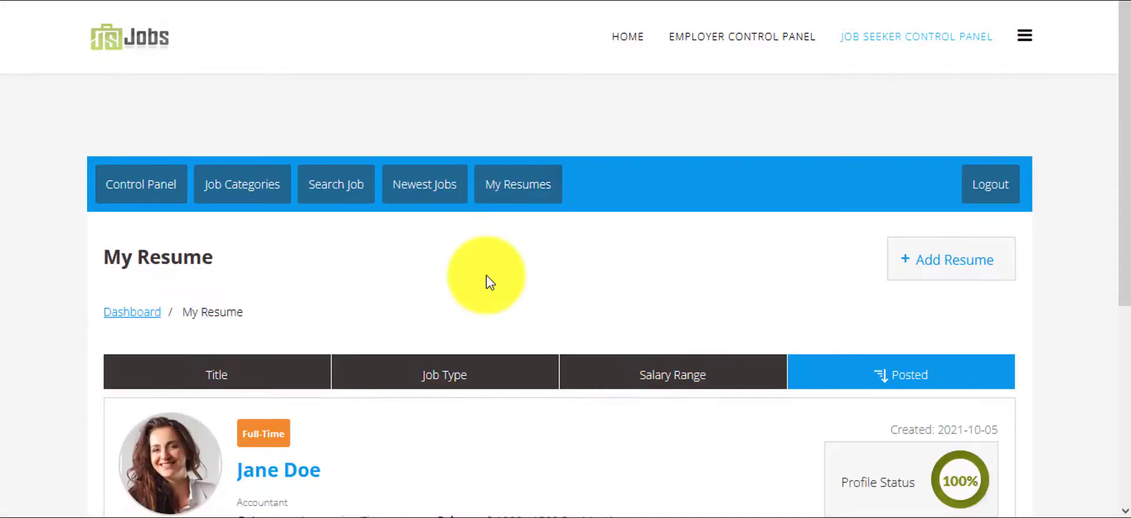
left_click_drag(1119, 239, 1119, 386)
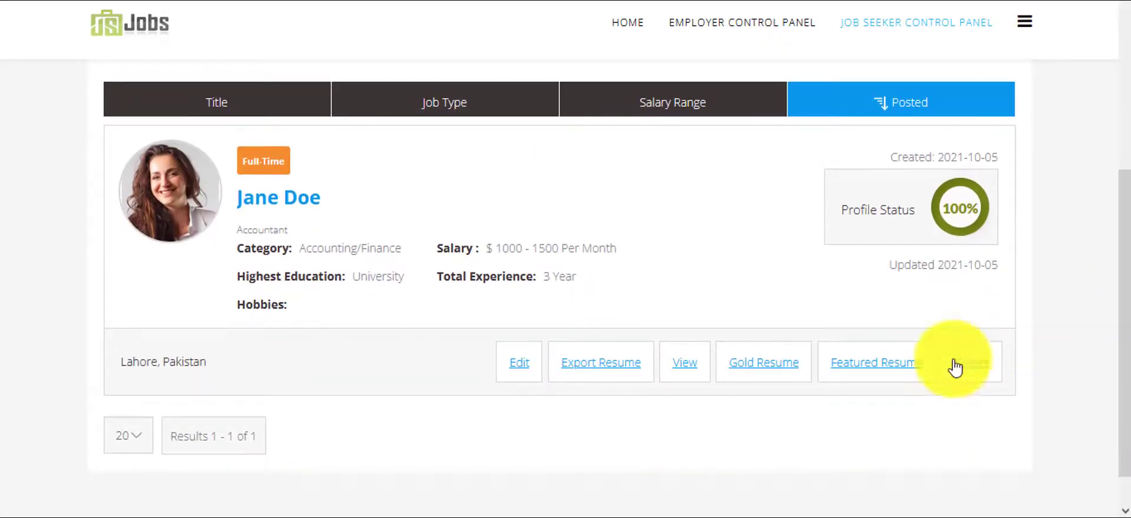
left_click(519, 362)
Select Playing under Hobbies in the resume's personal information, save and close the resume, and view its entry in the resume list
scroll(566, 270, "down", 4)
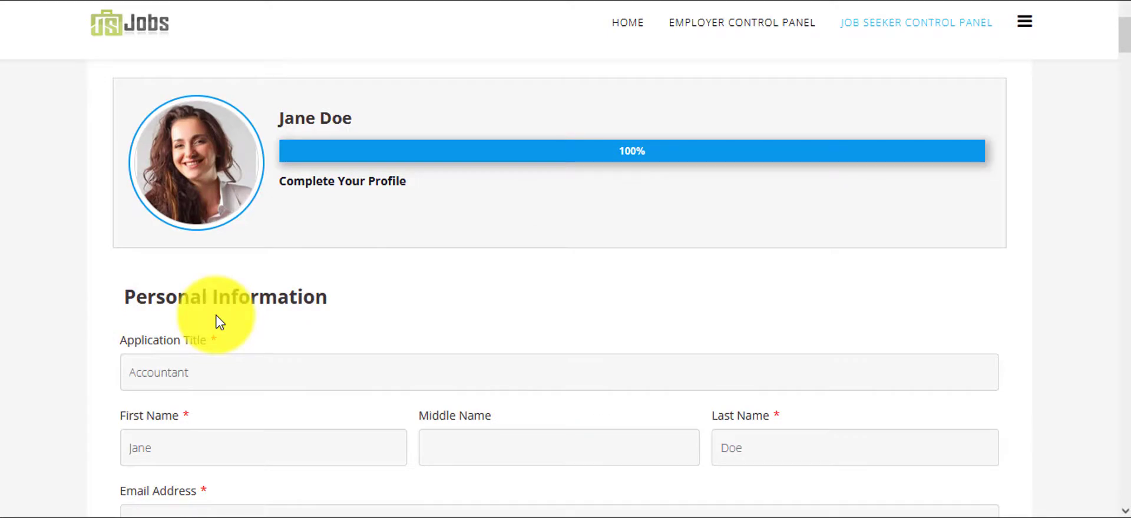
left_click_drag(1122, 36, 1122, 185)
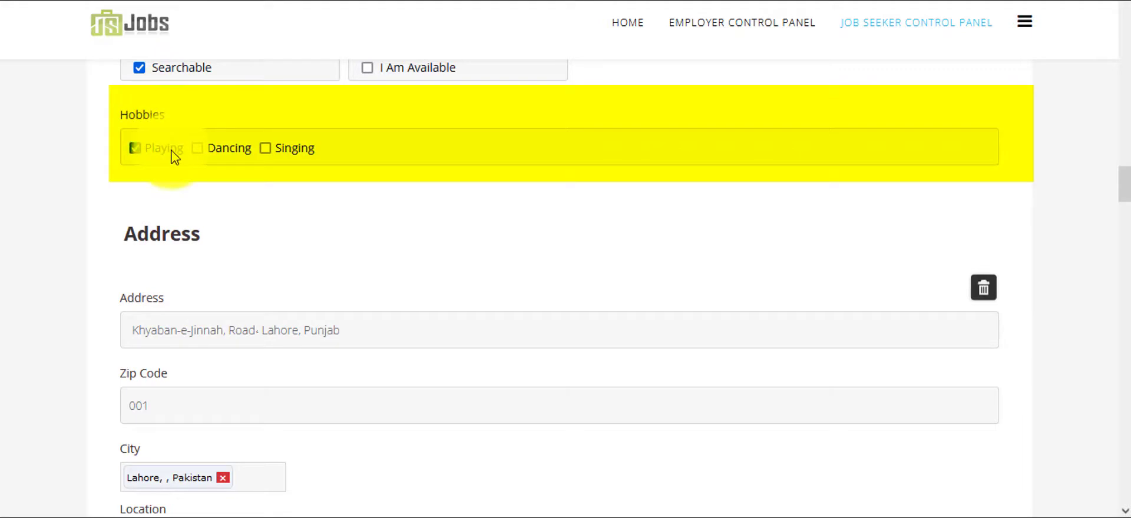
left_click_drag(1122, 179, 1122, 498)
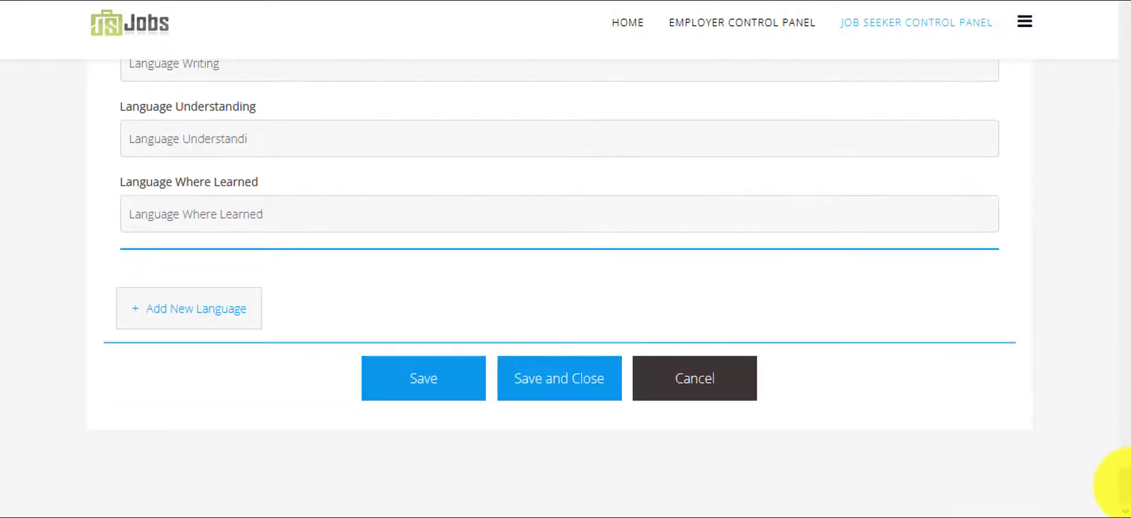
left_click(562, 386)
left_click_drag(1118, 101, 1122, 323)
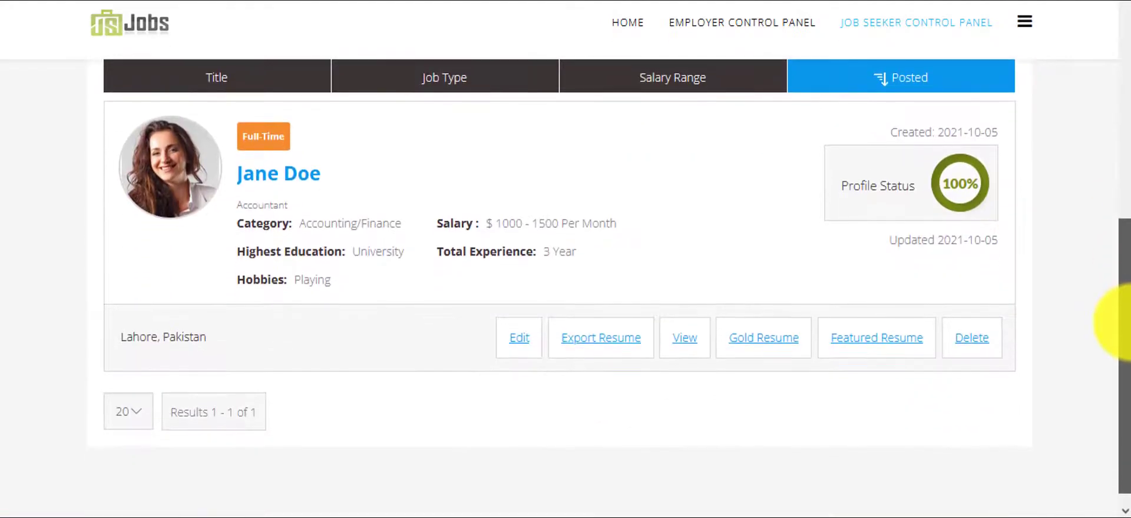